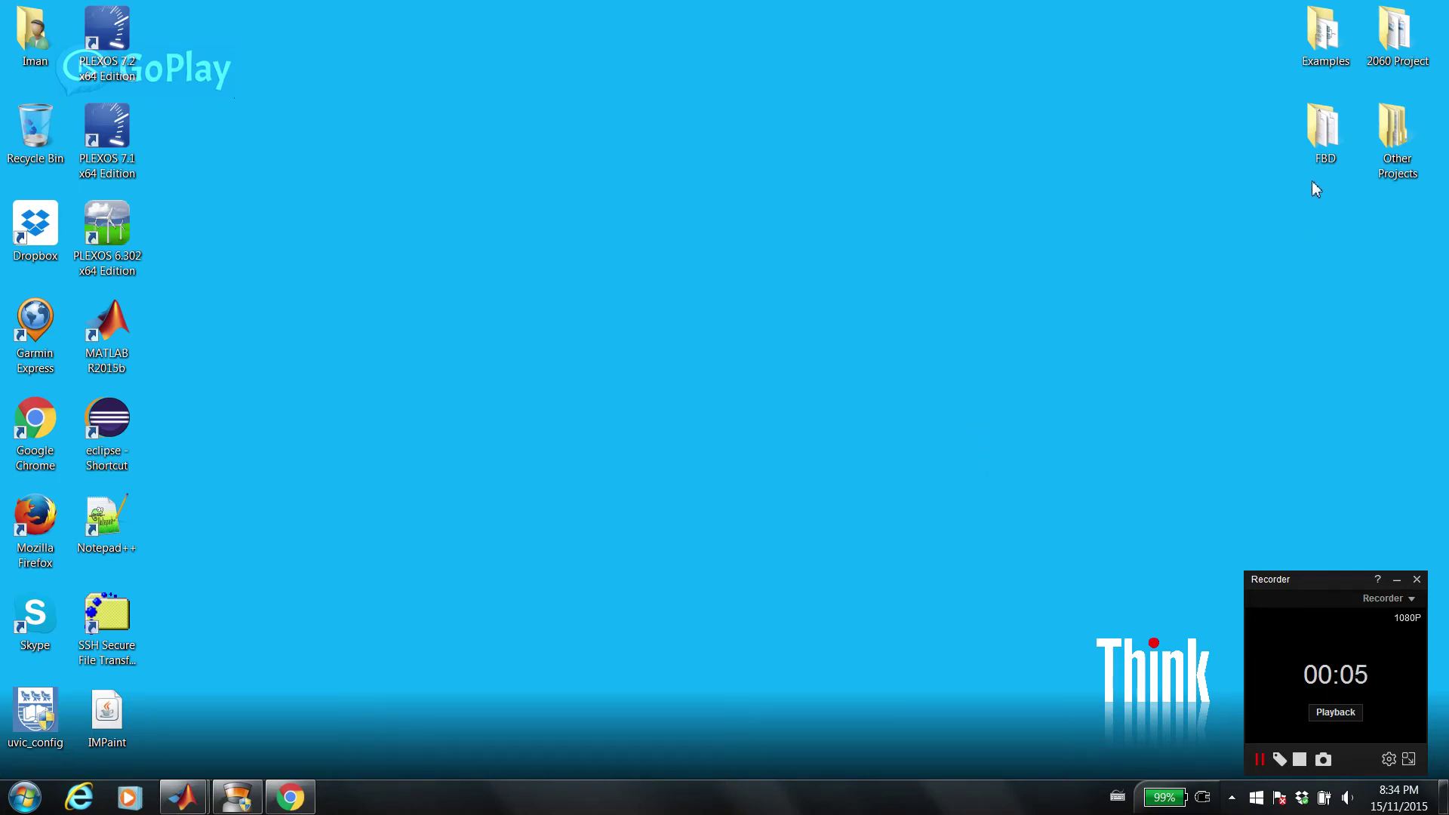
# Open the desktop FBD folder of 13 MATLAB files in Explorer, then minimize it.
pyautogui.doubleClick(1328, 142)
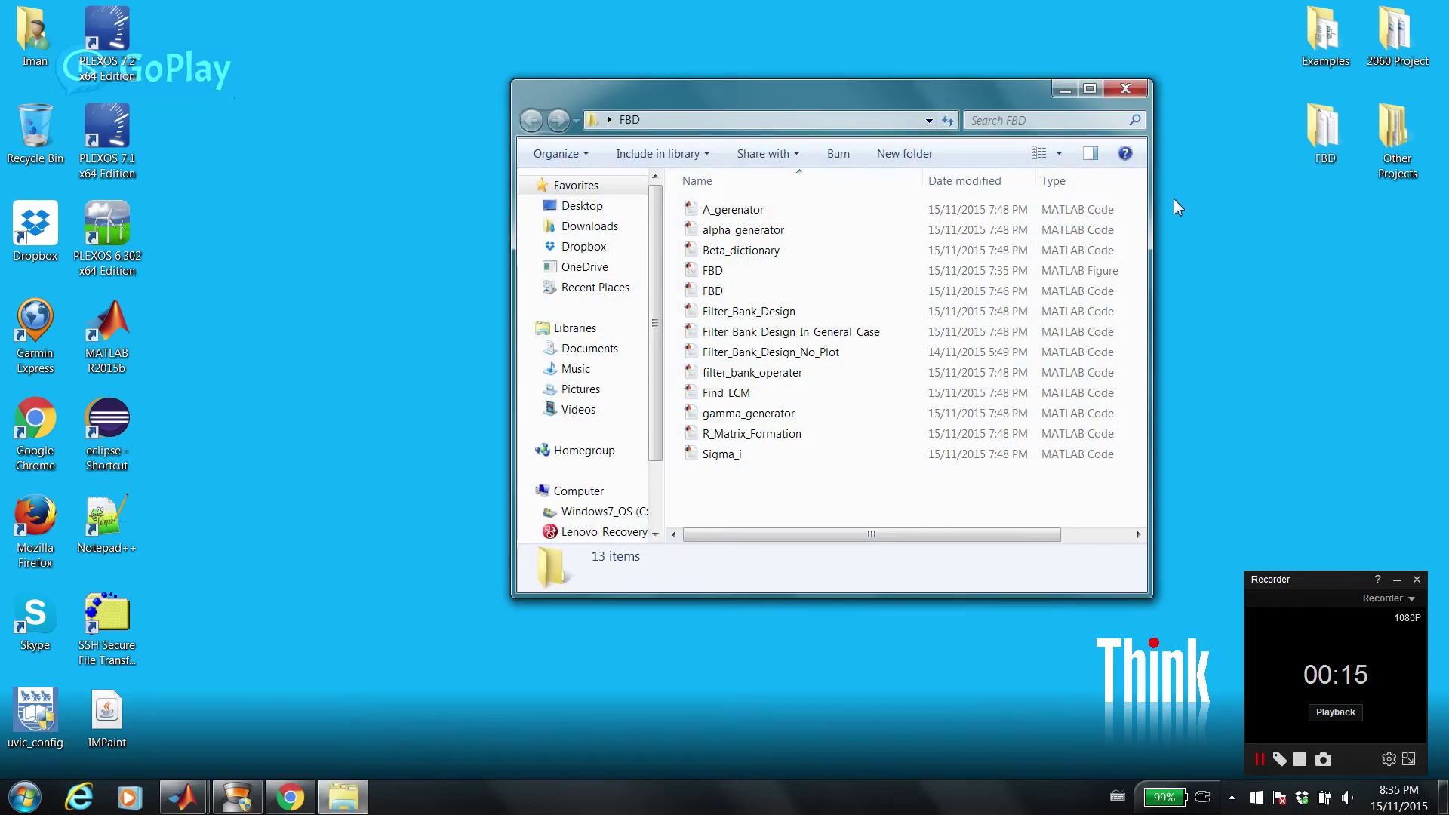
pyautogui.click(1064, 89)
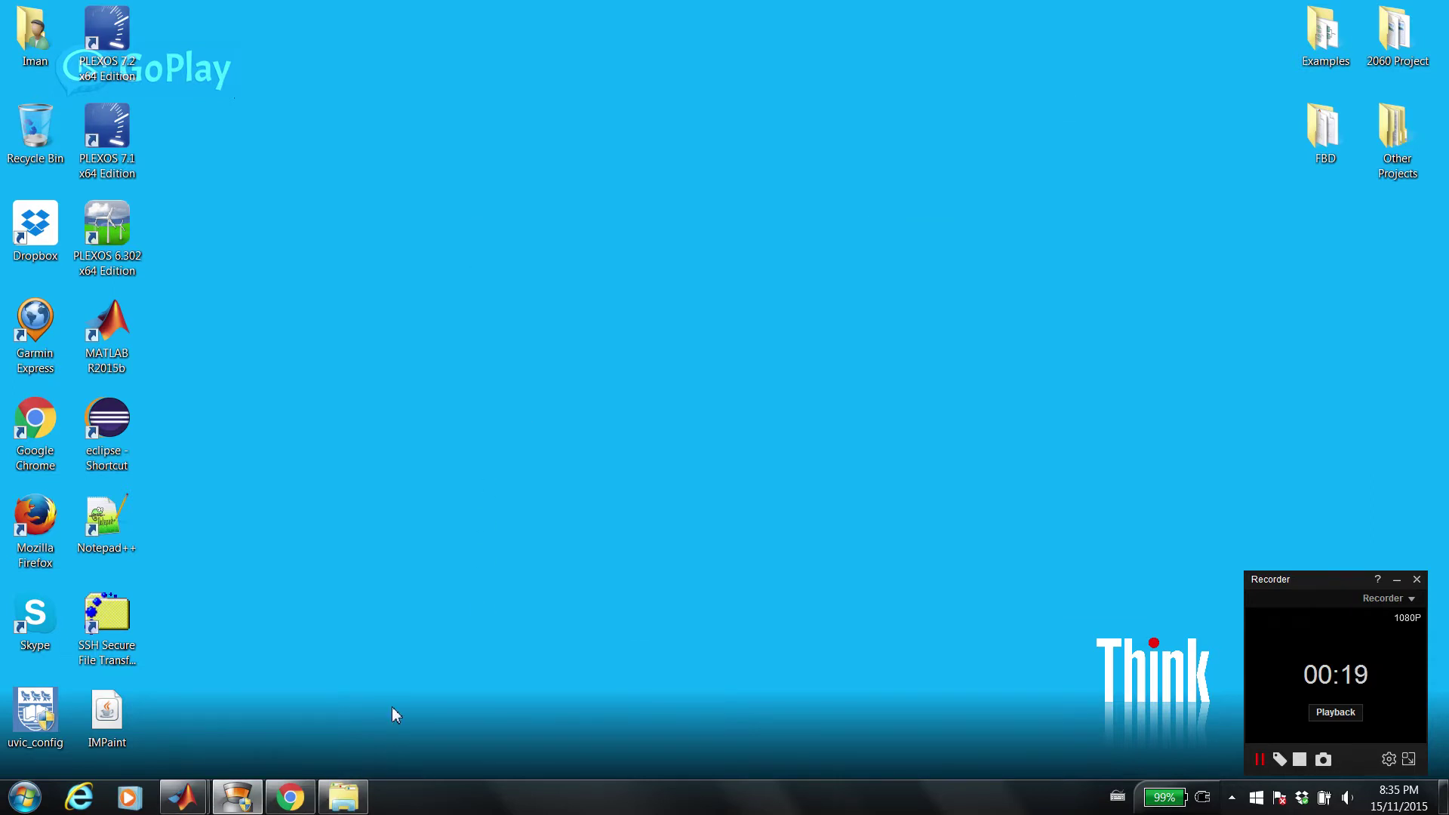
pyautogui.click(289, 796)
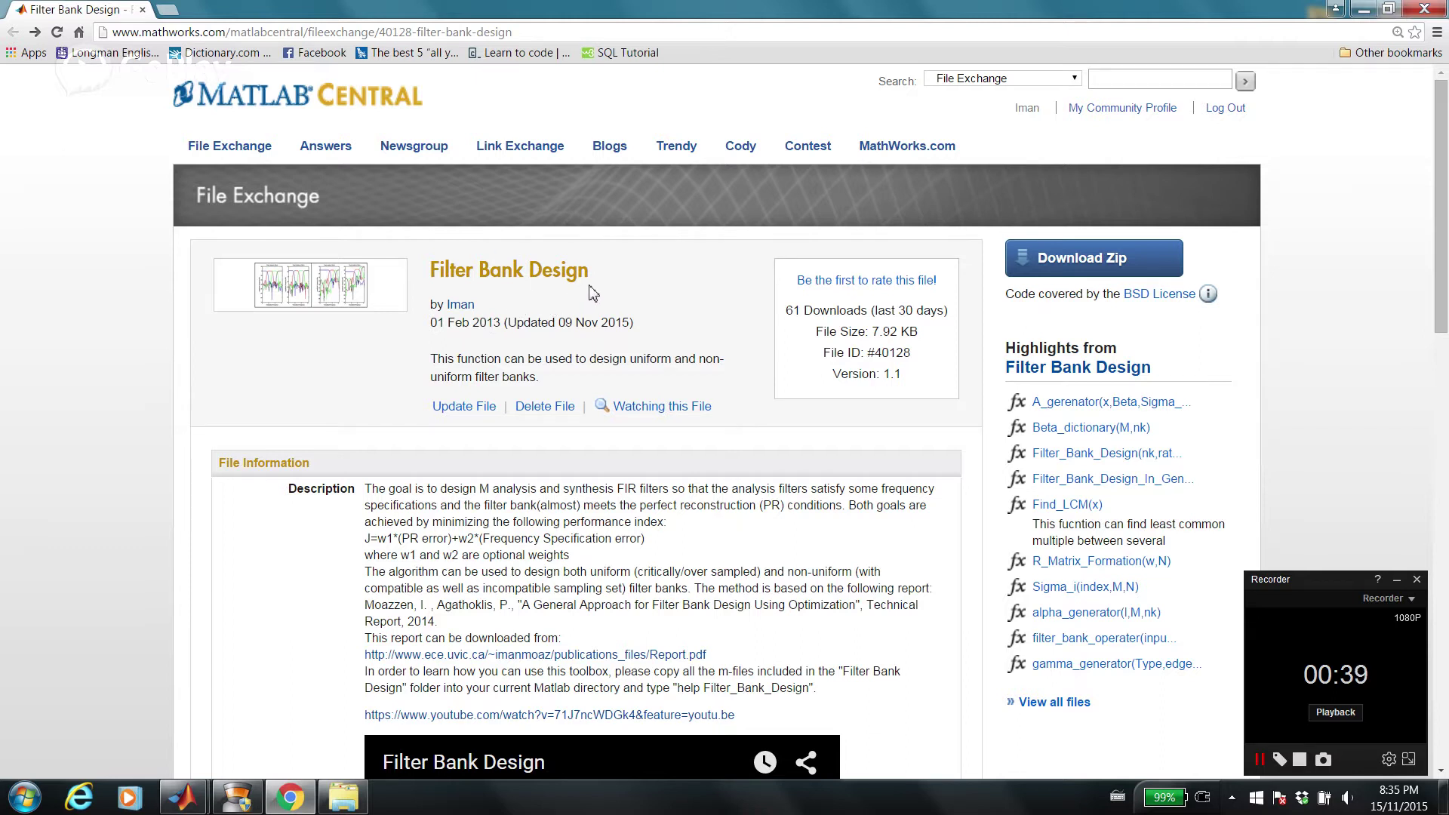
pyautogui.click(1363, 11)
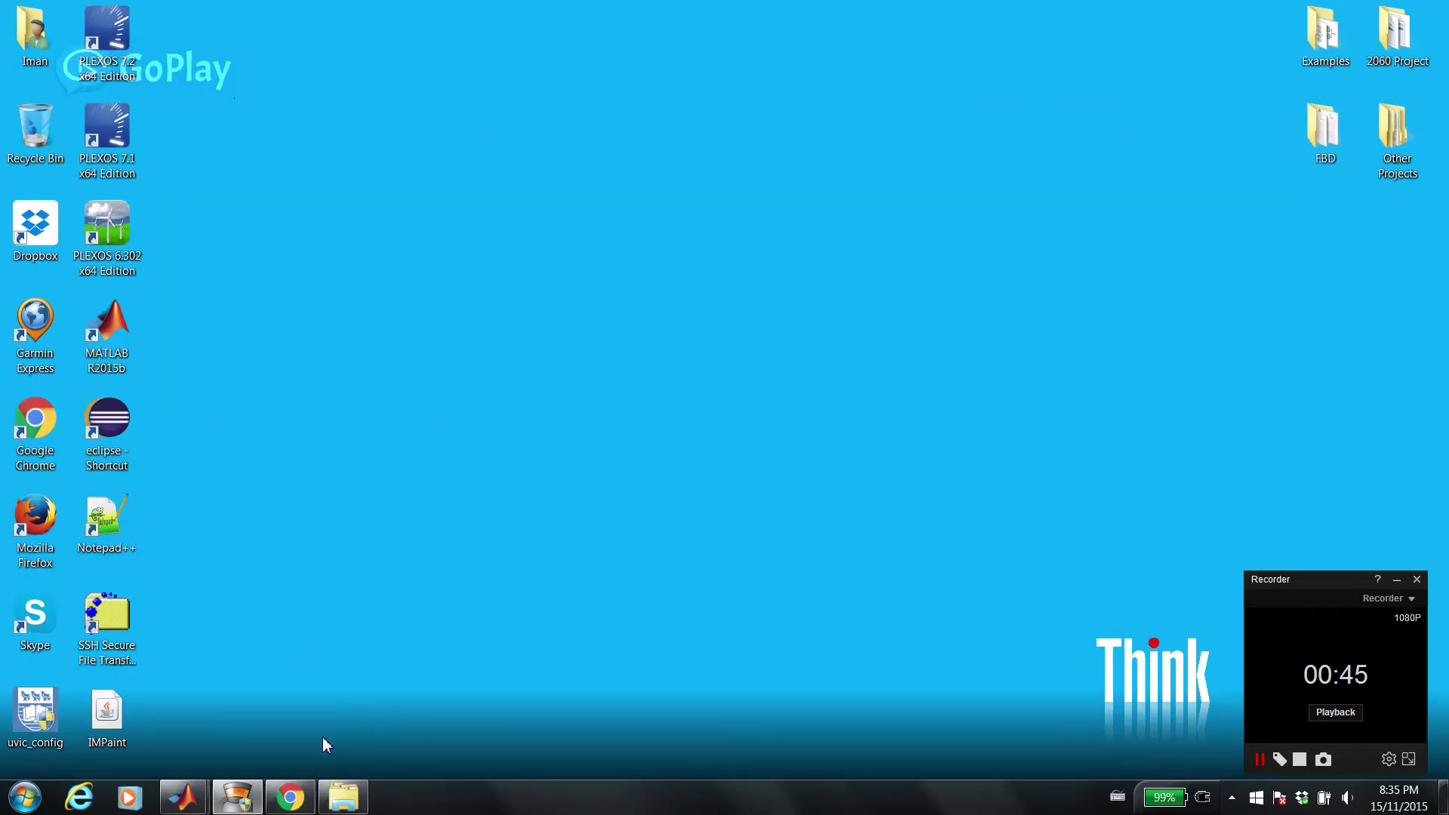
# Run FBD from the MATLAB Command Window to launch the Filter Bank Design GUI, moved left.
pyautogui.moveTo(183, 798)
pyautogui.click(130, 726)
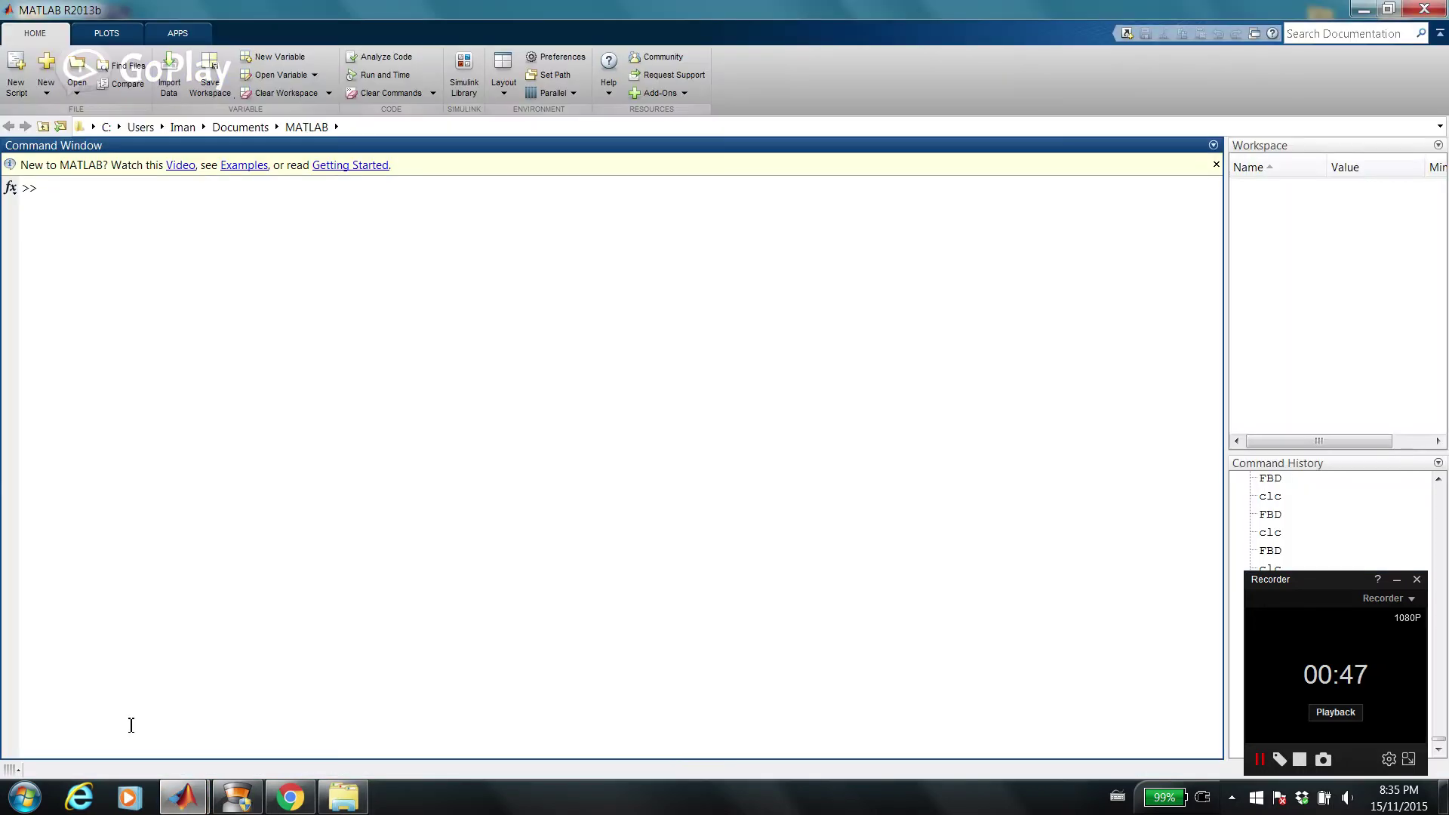
pyautogui.write('FBD')
pyautogui.press('Return')
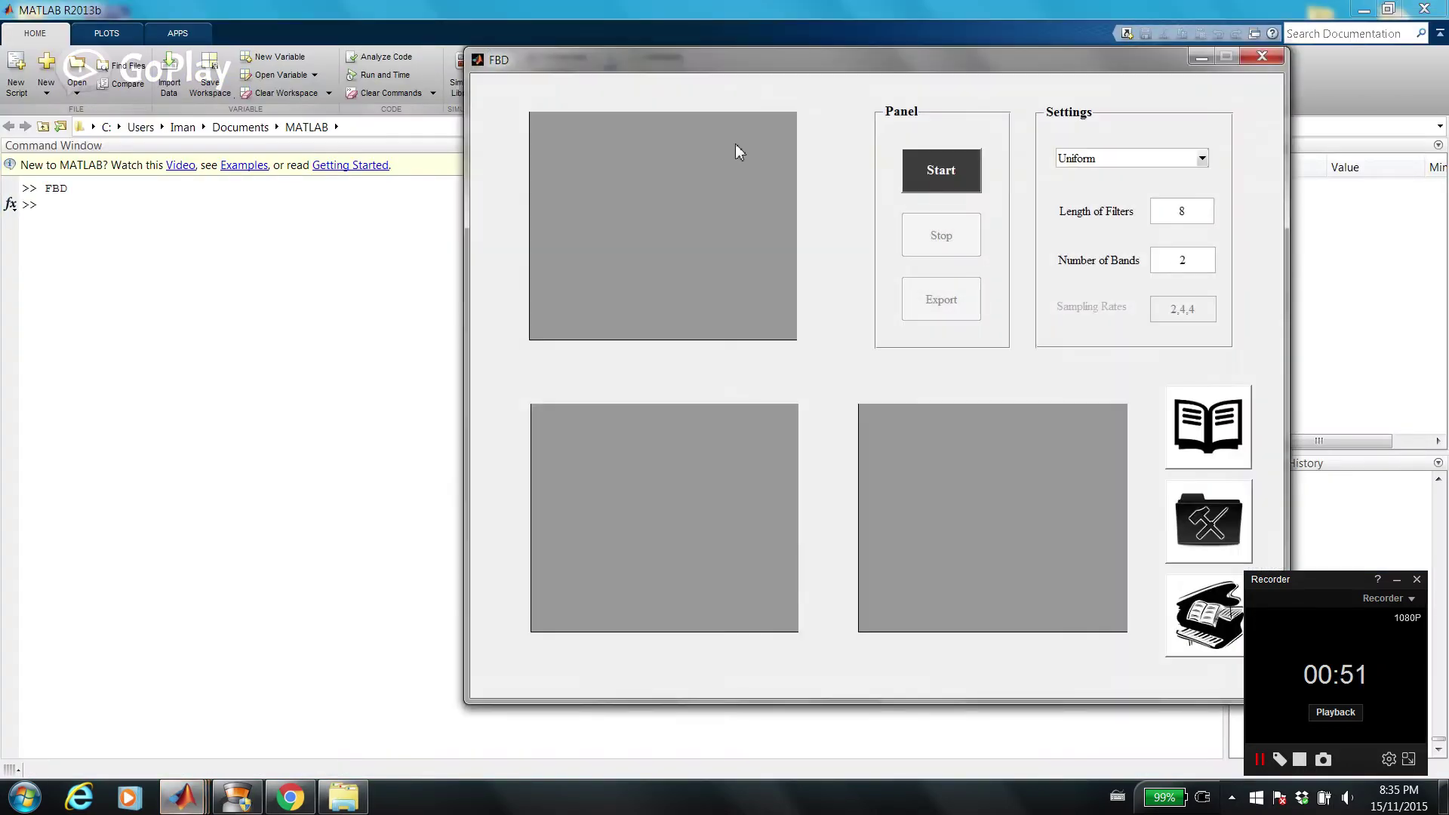
pyautogui.click(1369, 9)
pyautogui.moveTo(1068, 60); pyautogui.dragTo(896, 67)
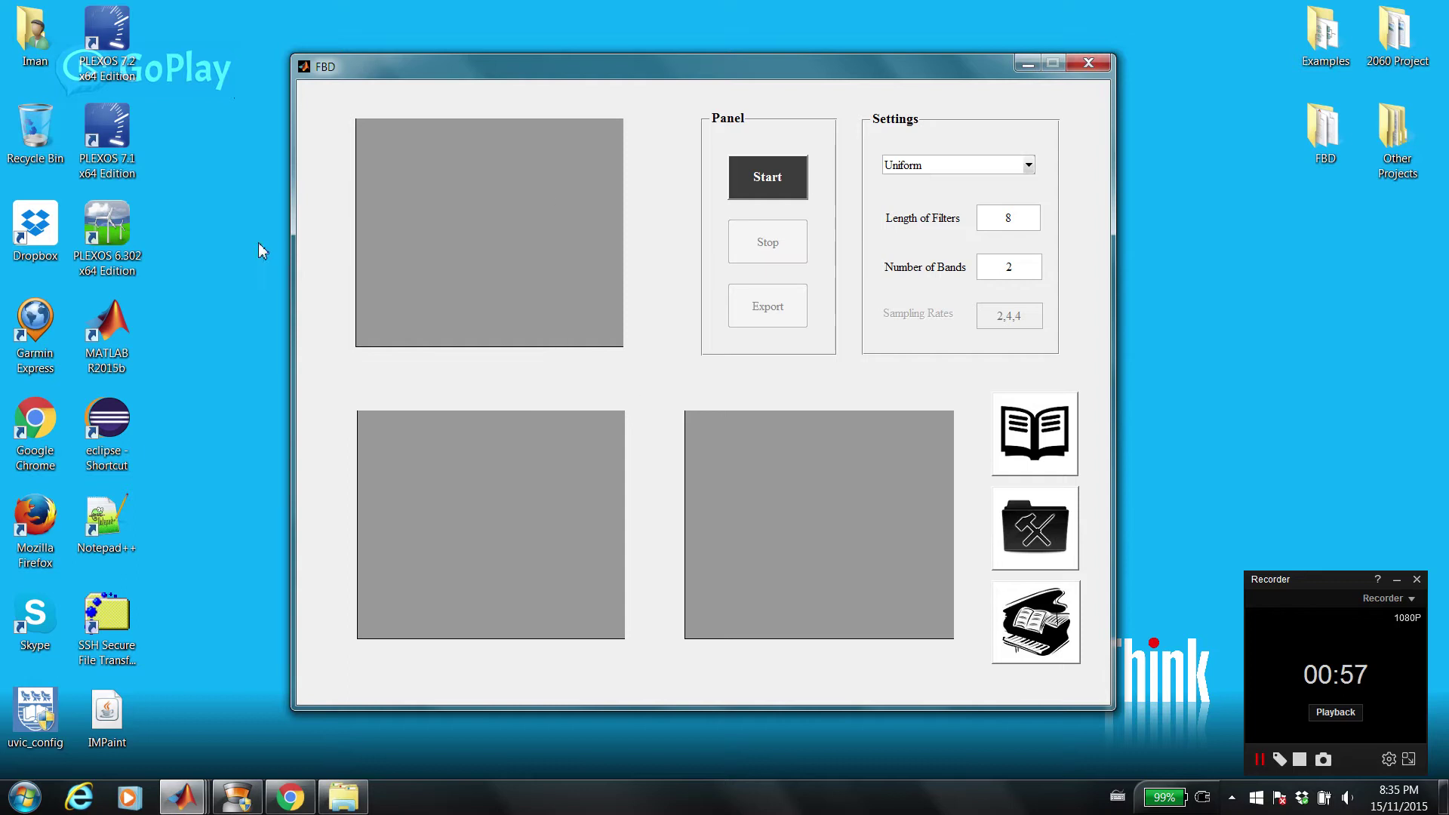
# Open Report.pdf from the FBD window and scroll through its 20 pages.
pyautogui.click(1060, 436)
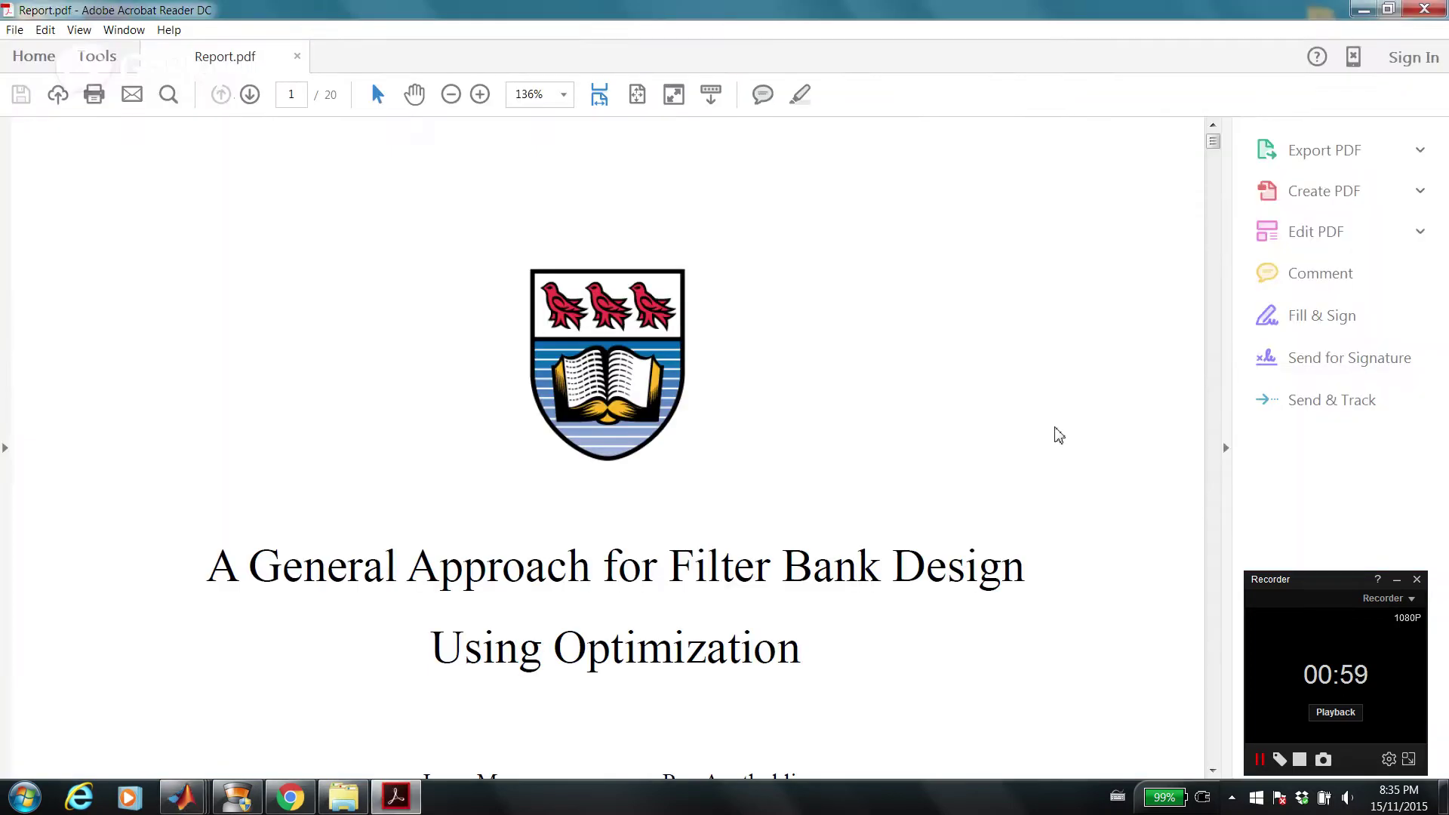
pyautogui.moveTo(1212, 141); pyautogui.dragTo(1212, 762)
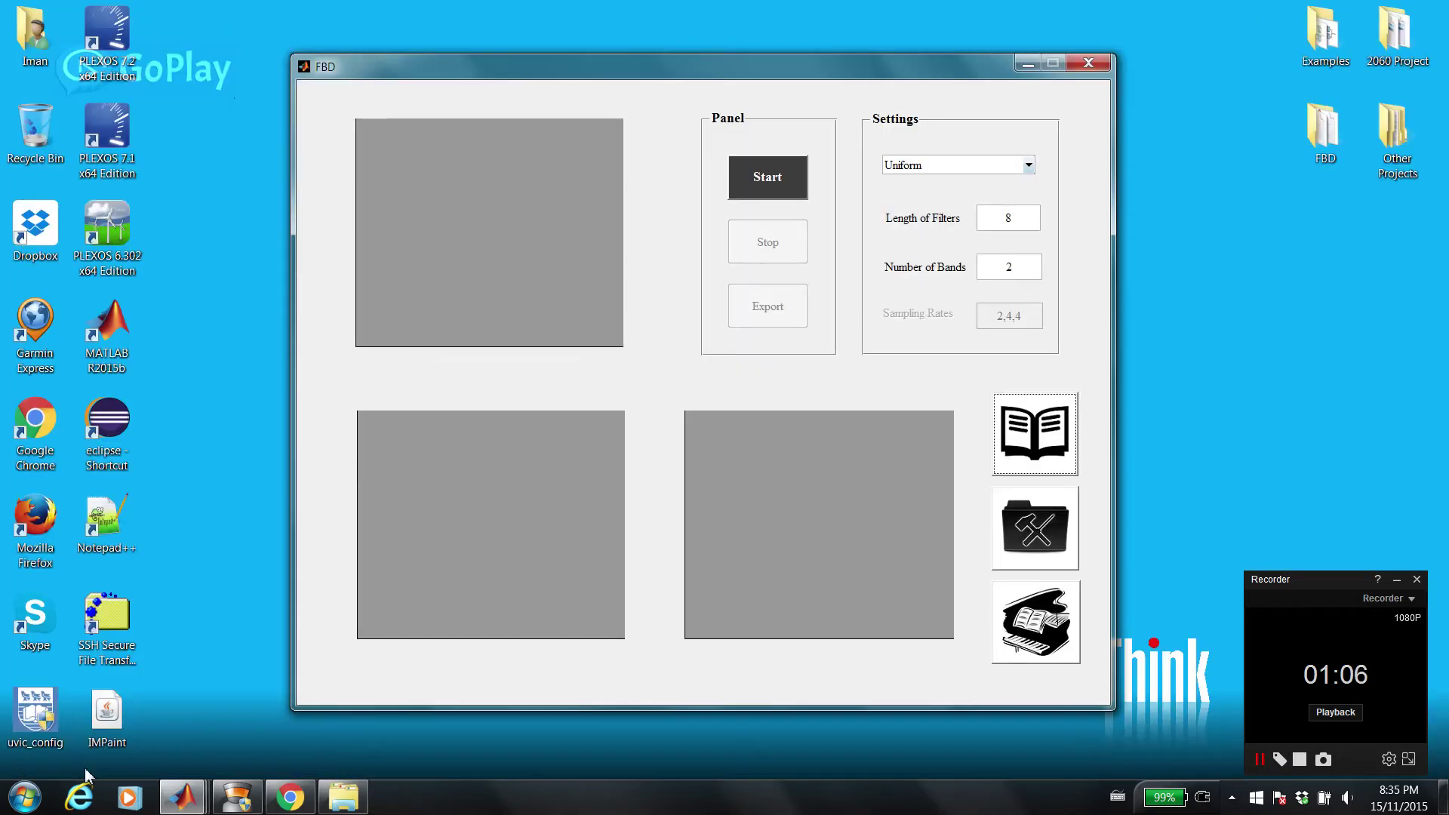
# Sketch PR + P with a loop around it in IMPaint, then close the paint window.
pyautogui.doubleClick(107, 713)
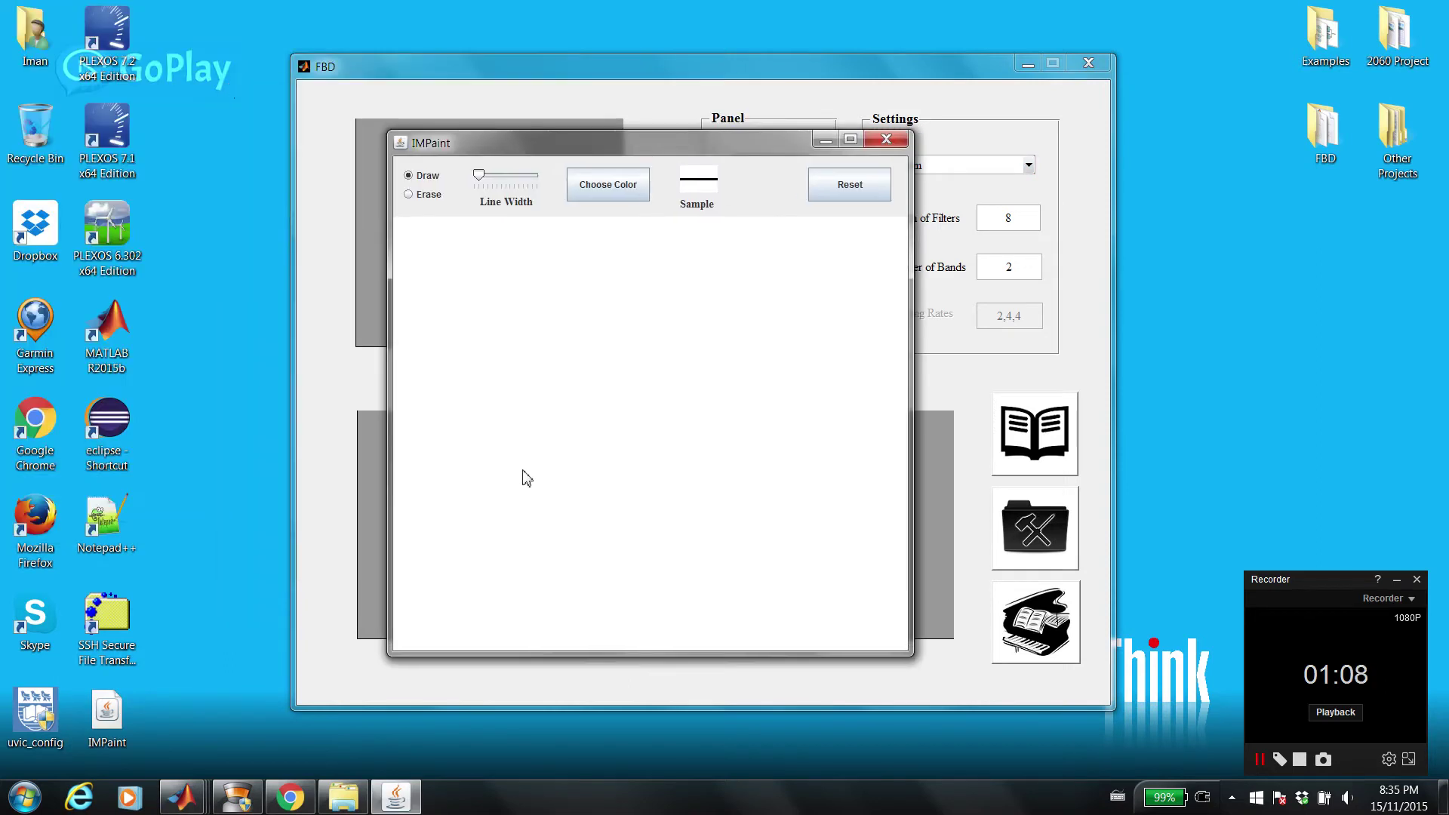
pyautogui.moveTo(522, 470)
pyautogui.mouseDown()
pyautogui.moveTo(538, 388)
pyautogui.moveTo(574, 399)
pyautogui.moveTo(537, 404)
pyautogui.mouseUp()
pyautogui.moveTo(597, 474)
pyautogui.mouseDown()
pyautogui.moveTo(630, 378)
pyautogui.moveTo(622, 411)
pyautogui.moveTo(644, 449)
pyautogui.moveTo(710, 477)
pyautogui.moveTo(816, 382)
pyautogui.moveTo(771, 384)
pyautogui.moveTo(810, 438)
pyautogui.mouseUp()
pyautogui.moveTo(823, 515)
pyautogui.mouseDown()
pyautogui.moveTo(718, 271)
pyautogui.moveTo(488, 410)
pyautogui.moveTo(583, 508)
pyautogui.moveTo(818, 522)
pyautogui.mouseUp()
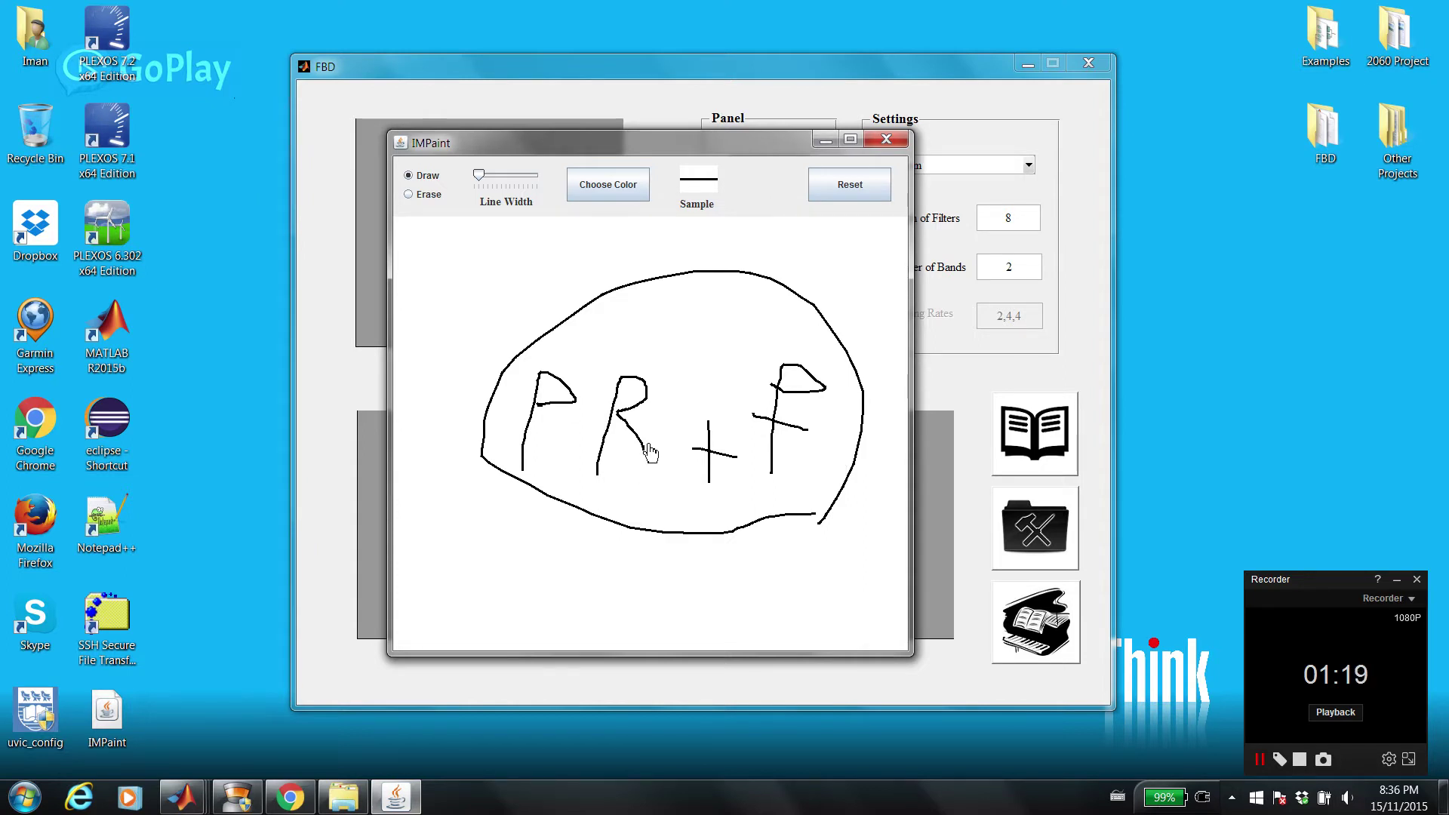
pyautogui.click(886, 143)
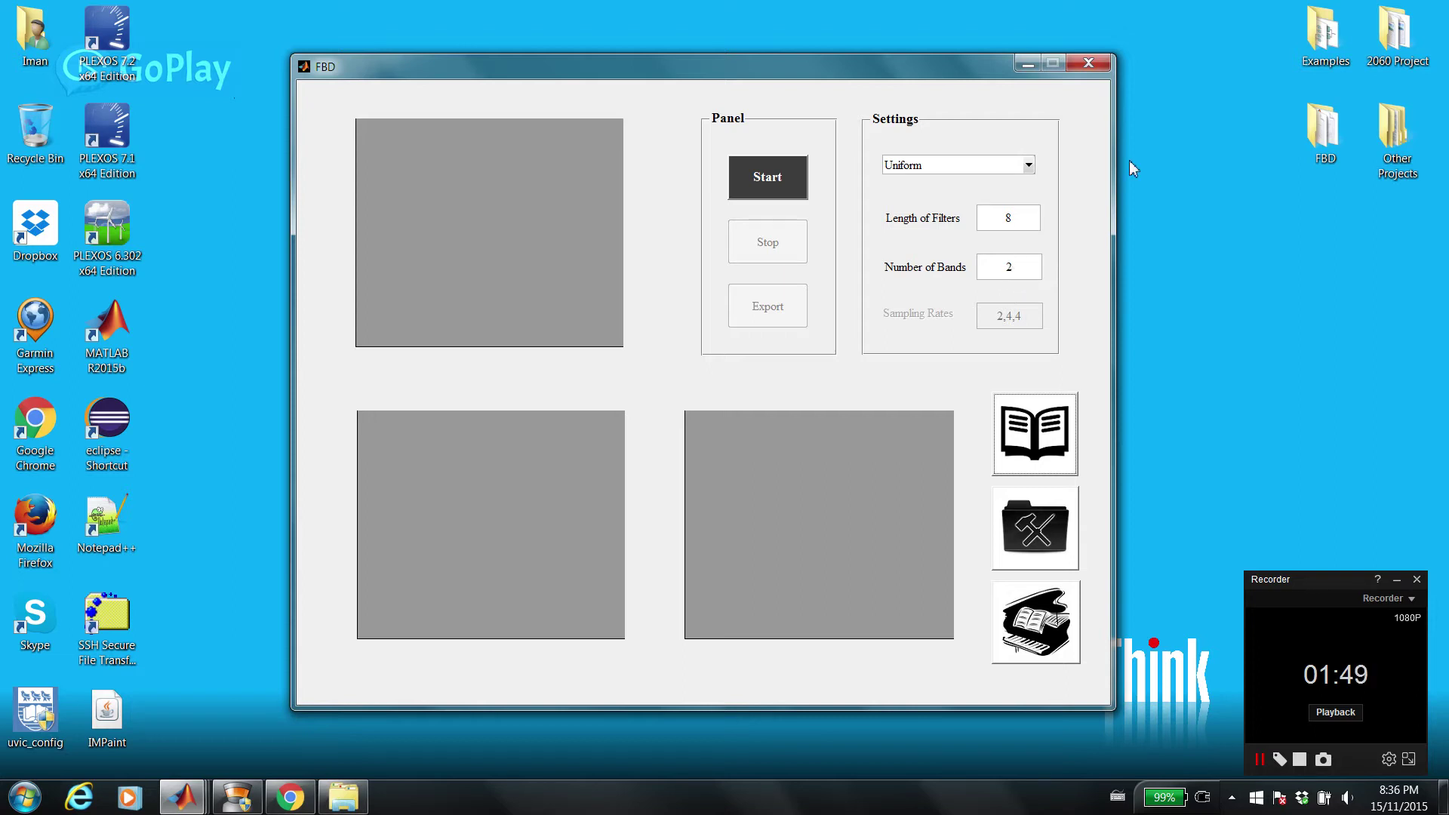
pyautogui.doubleClick(1323, 34)
# View the two-subband and four-subband example diagrams, then close Photo Viewer and the Examples folder.
pyautogui.doubleClick(867, 232)
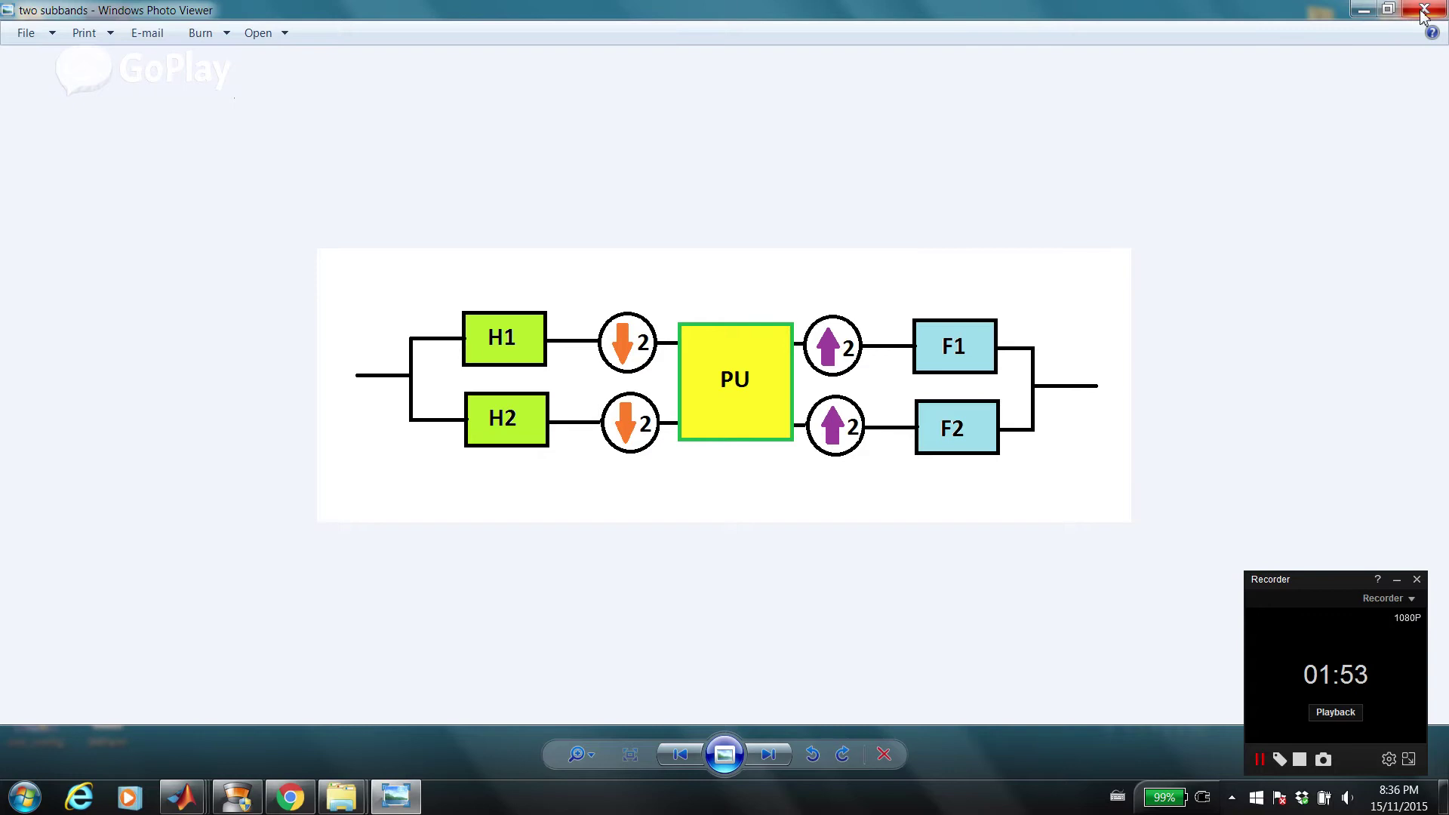
pyautogui.click(1424, 9)
pyautogui.click(770, 257)
pyautogui.doubleClick(771, 259)
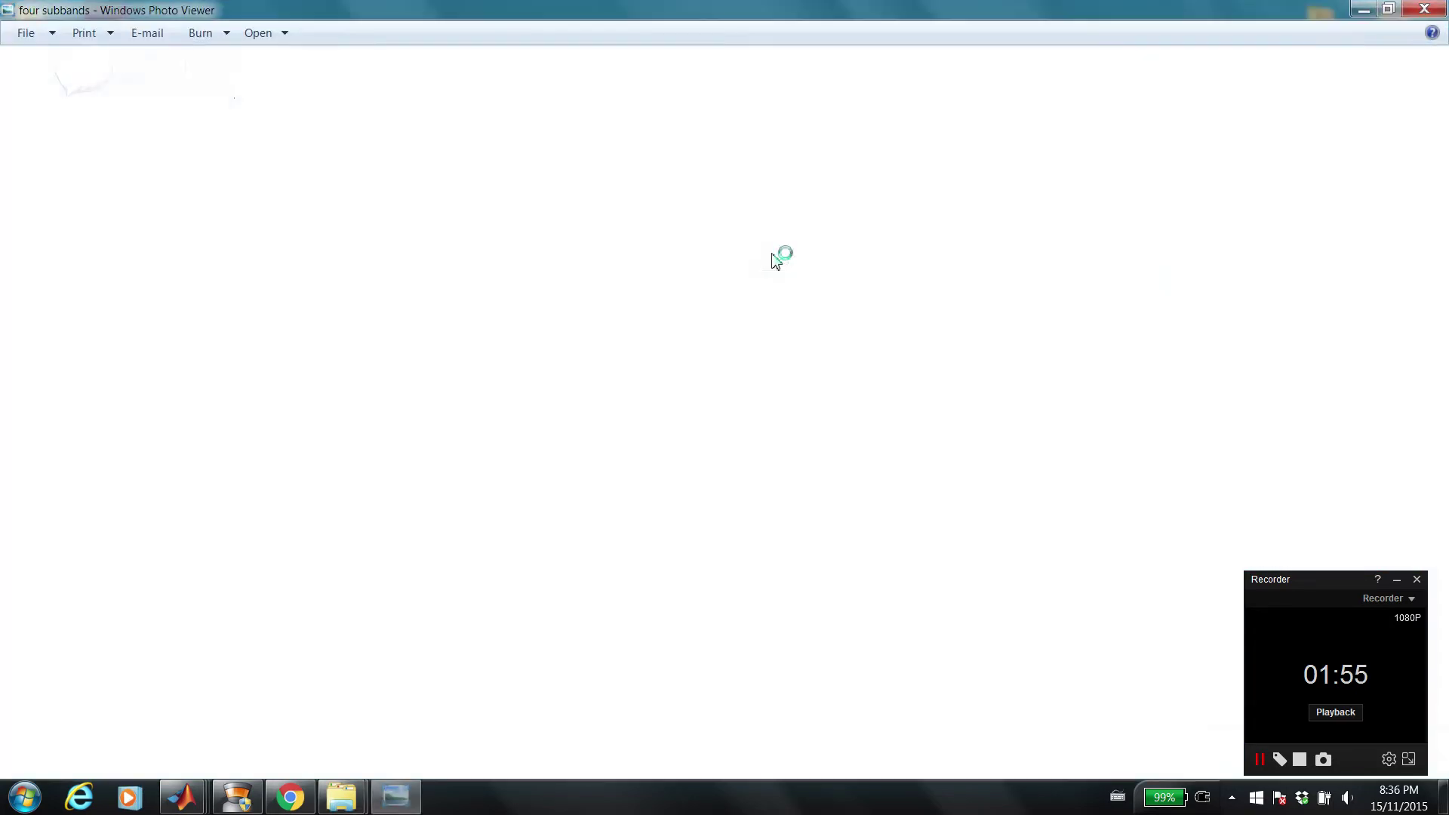
pyautogui.click(1424, 9)
pyautogui.click(1160, 110)
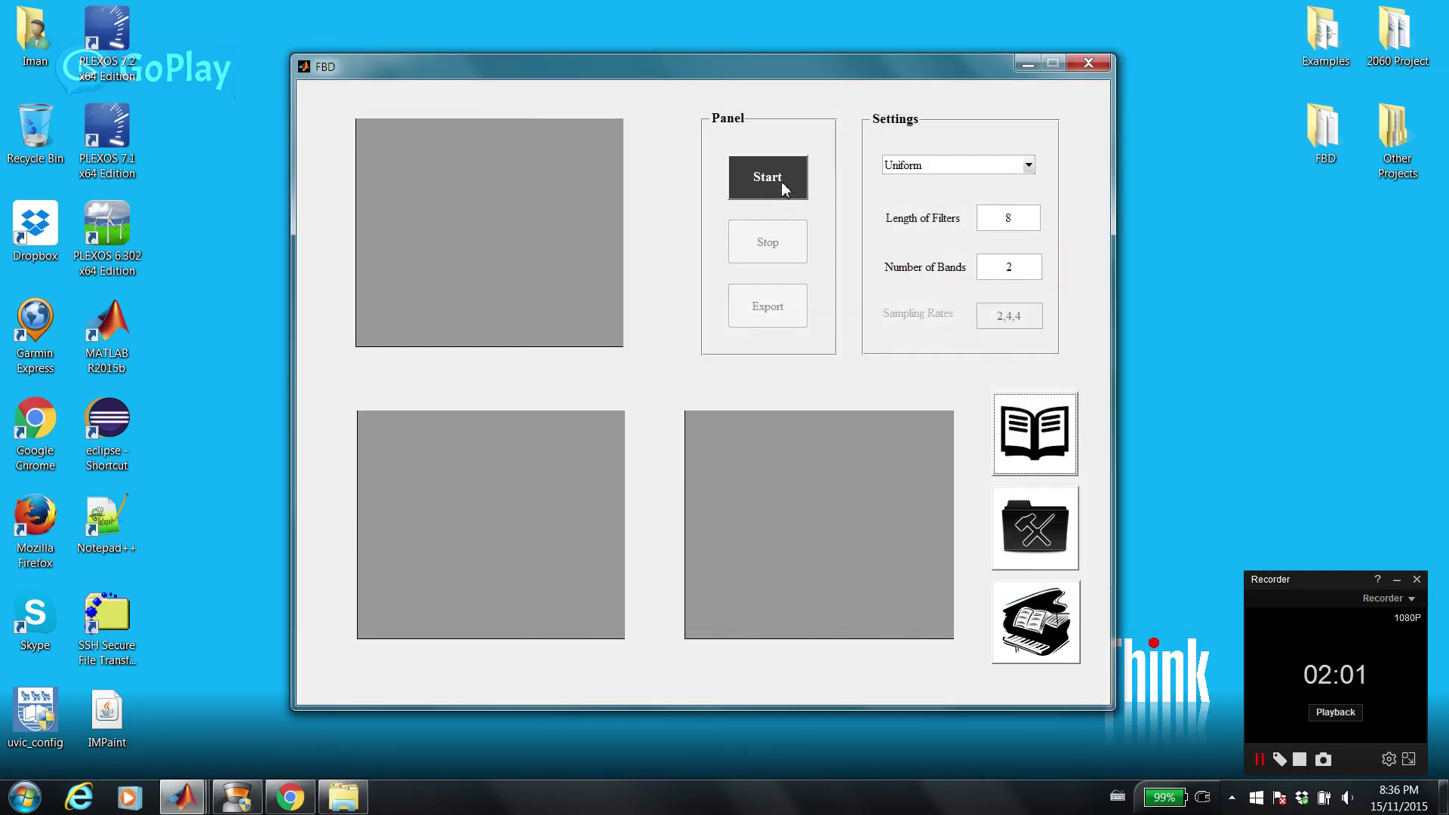
# Run the uniform 2-band, length-8 optimization for about 340 iterations, then stop it.
pyautogui.click(784, 189)
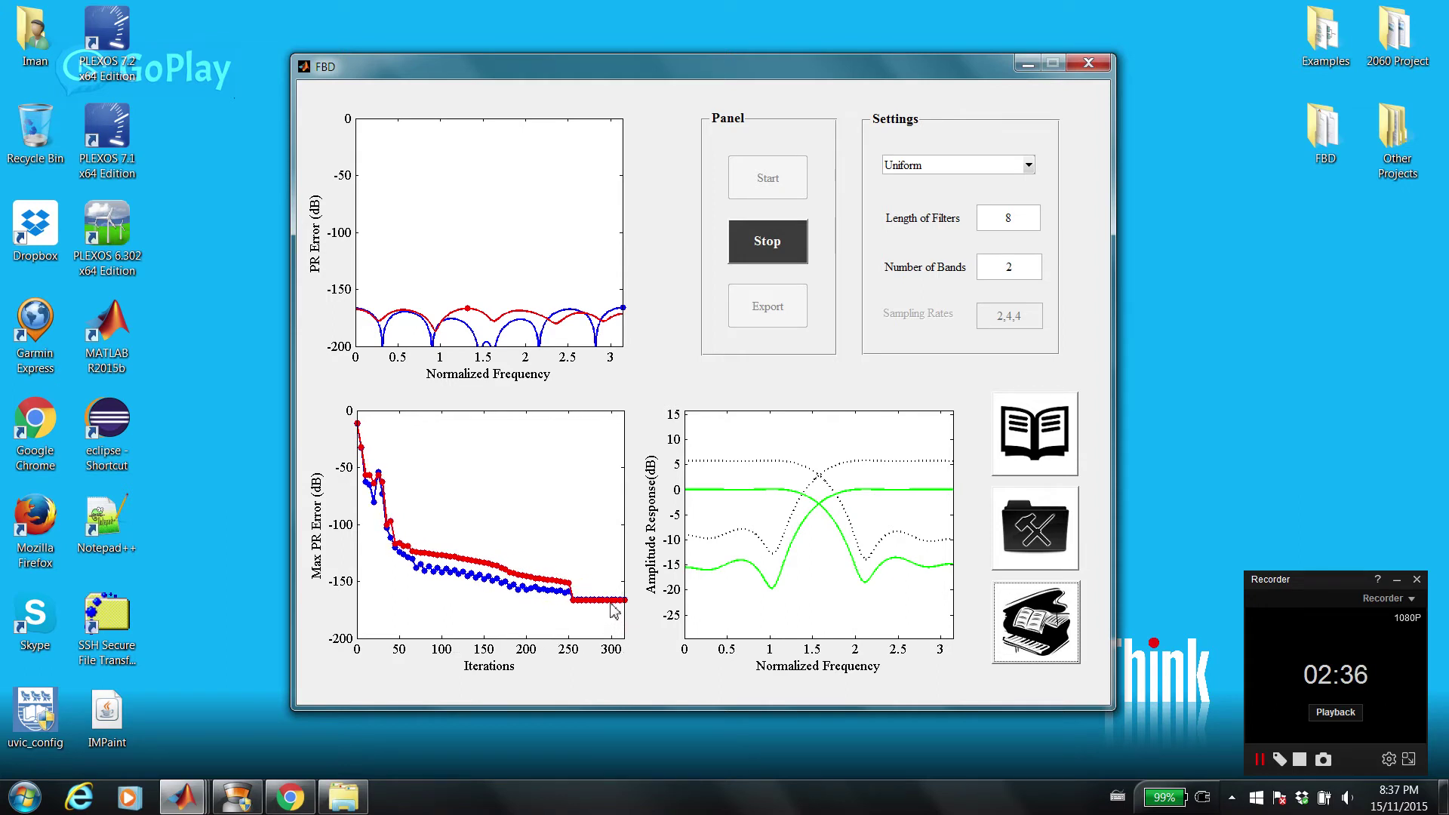
pyautogui.click(788, 248)
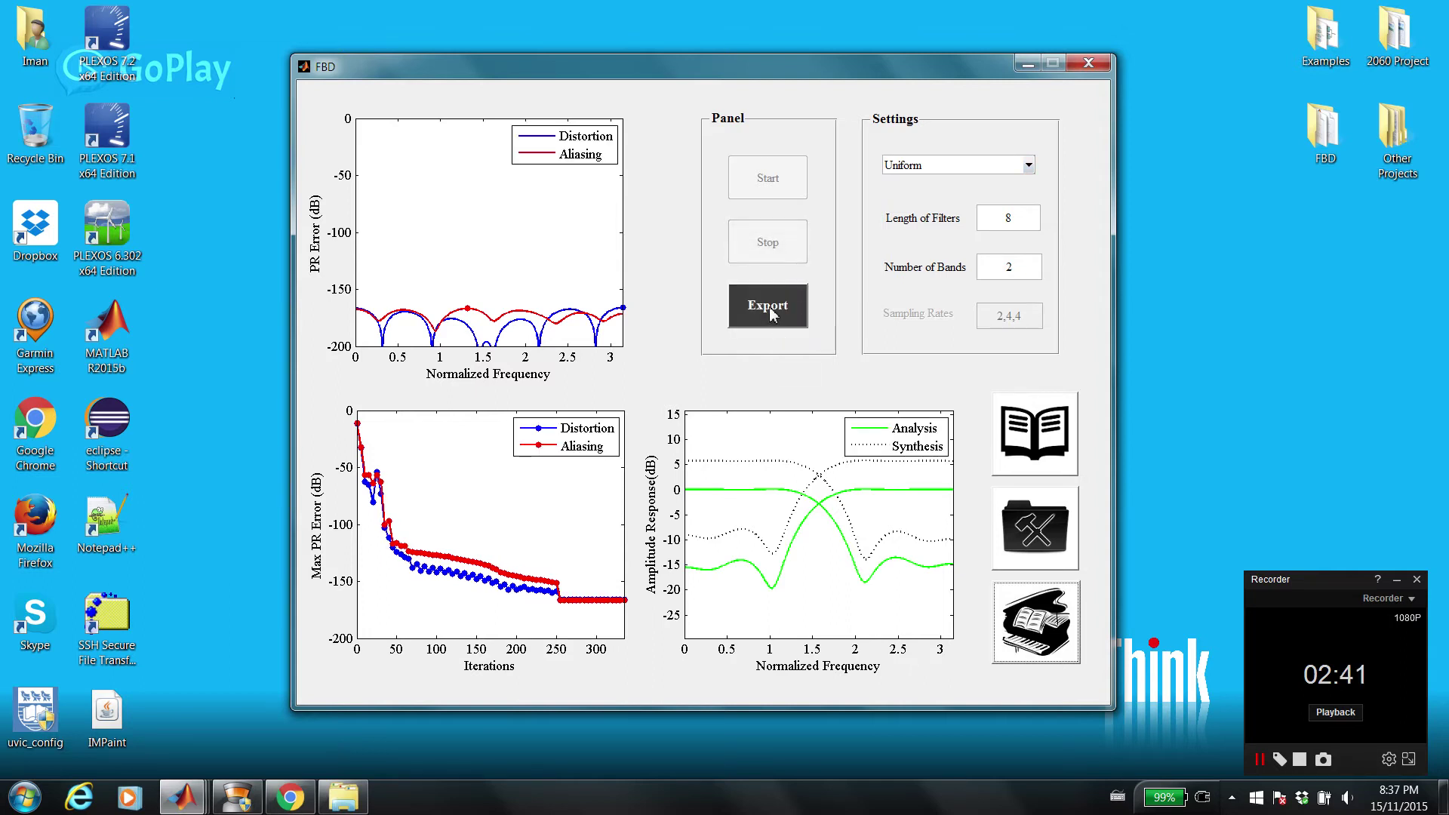
# Export the filters and view the 2-by-8 Analysis_Filters and Synthesis_Filters in the Command Window.
pyautogui.click(773, 315)
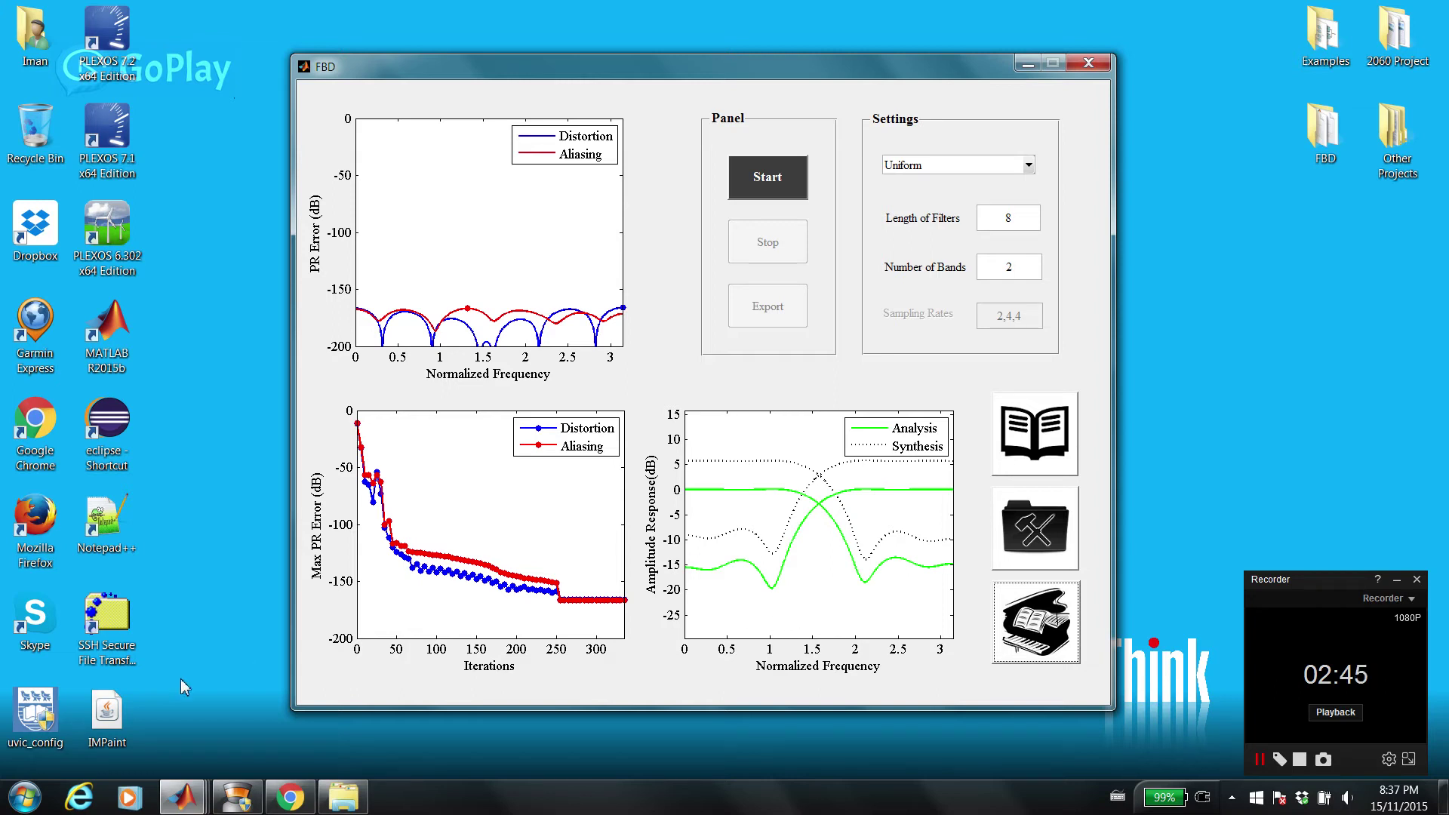
pyautogui.moveTo(182, 796)
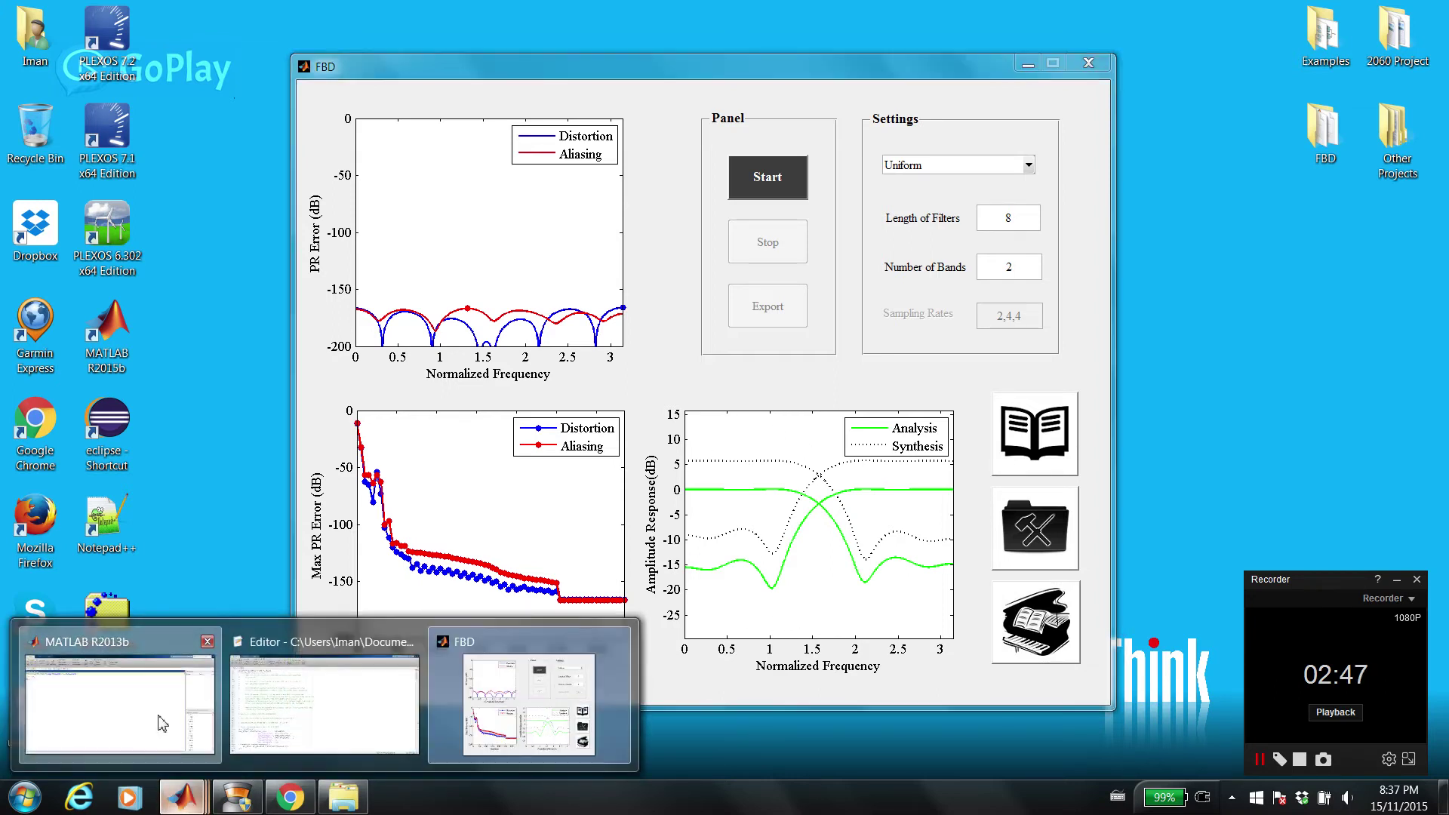
pyautogui.click(98, 702)
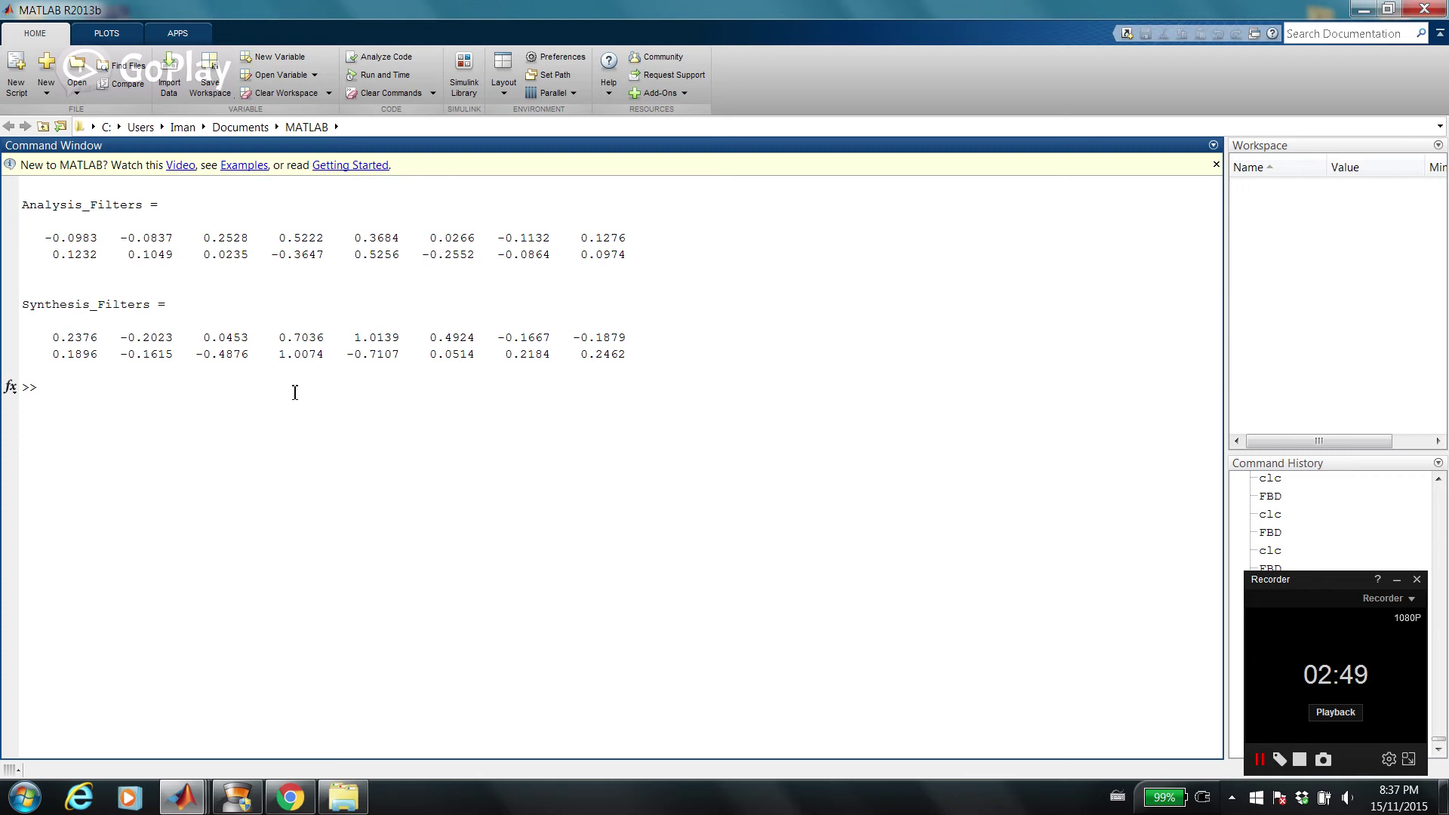
pyautogui.click(26, 796)
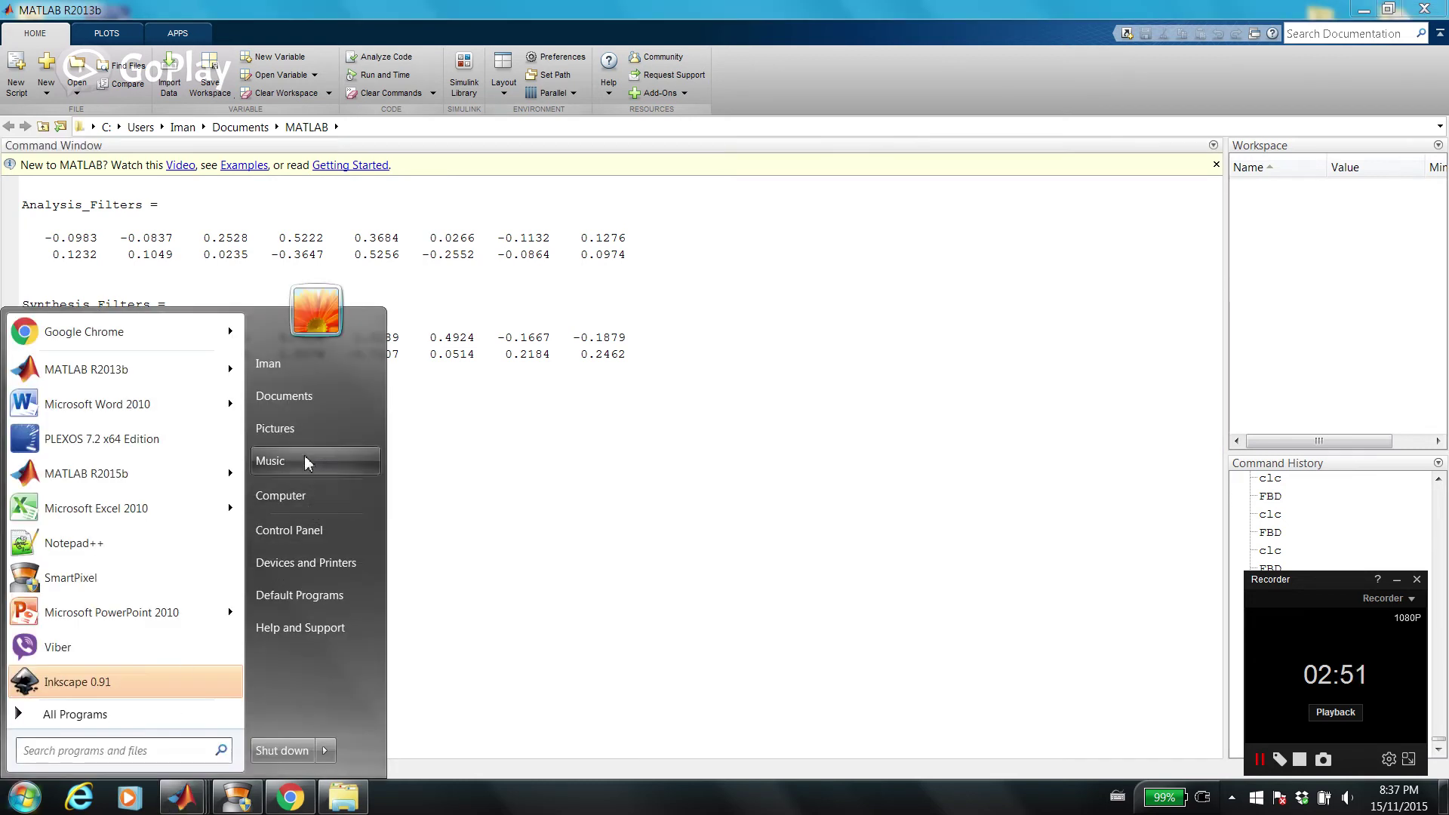
# Search the Documents MATLAB folder for 'filters' and open filters.xls in Excel.
pyautogui.click(309, 395)
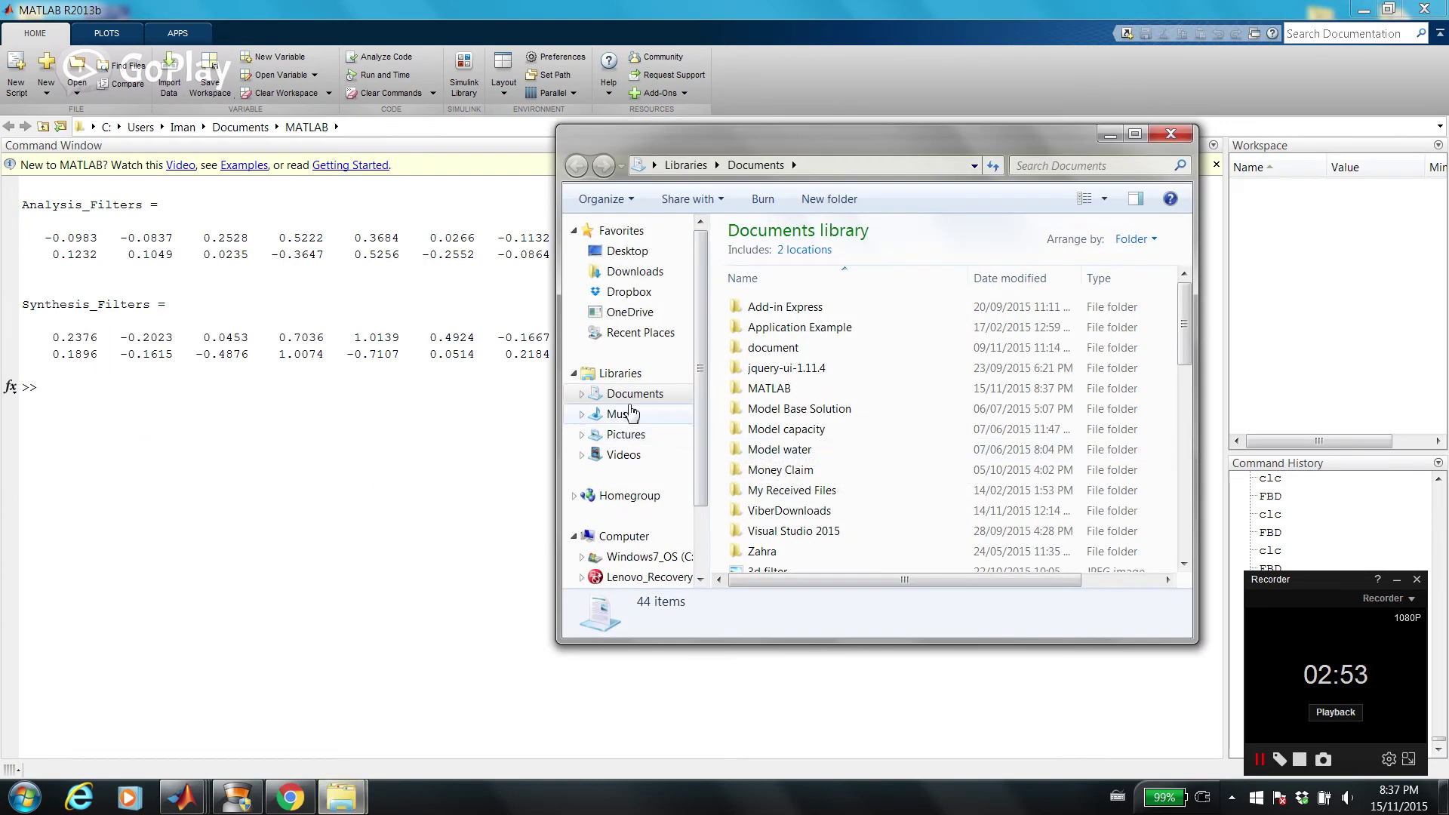
pyautogui.click(790, 390)
pyautogui.doubleClick(790, 390)
pyautogui.click(1123, 165)
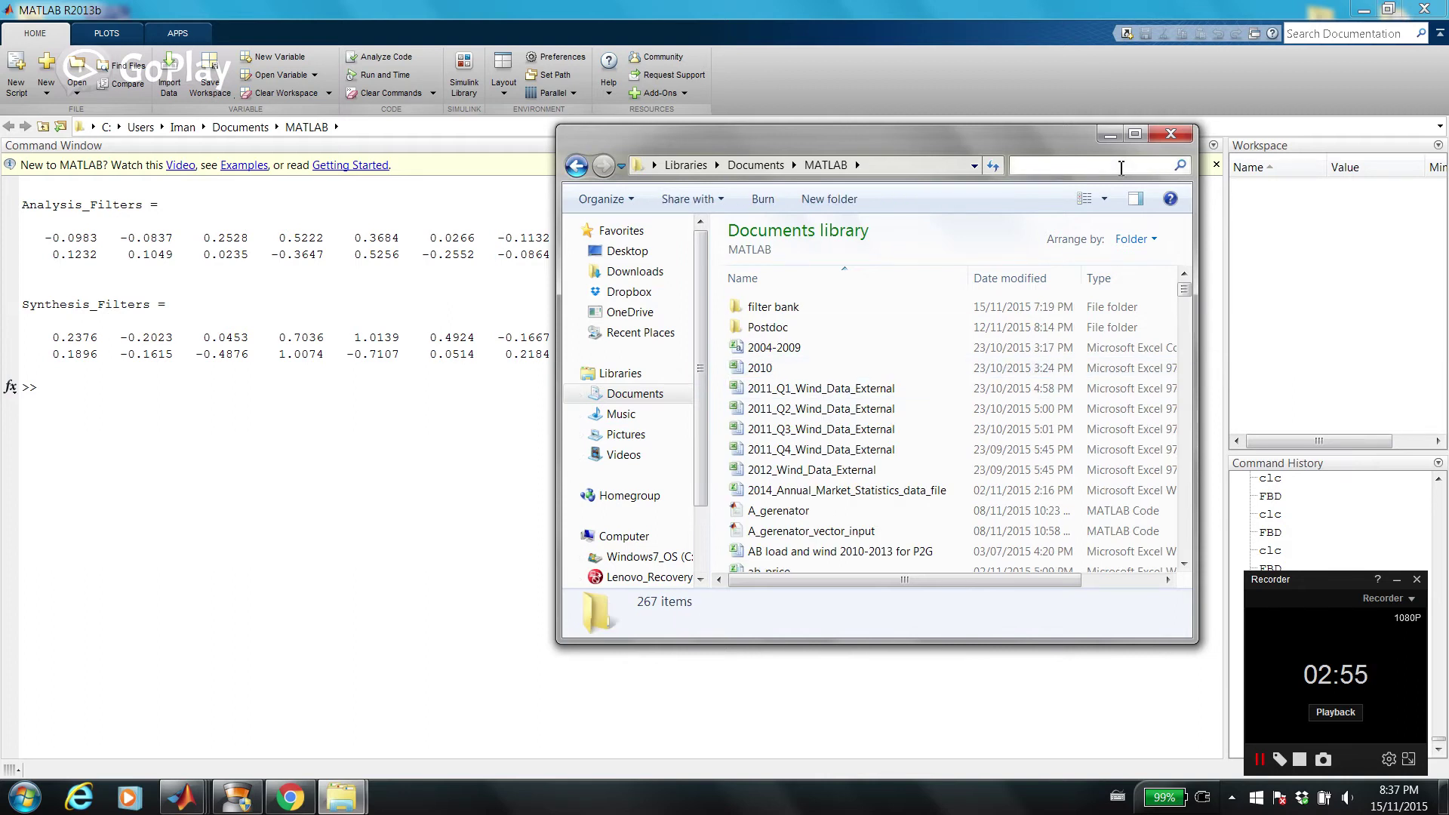
pyautogui.write('filters')
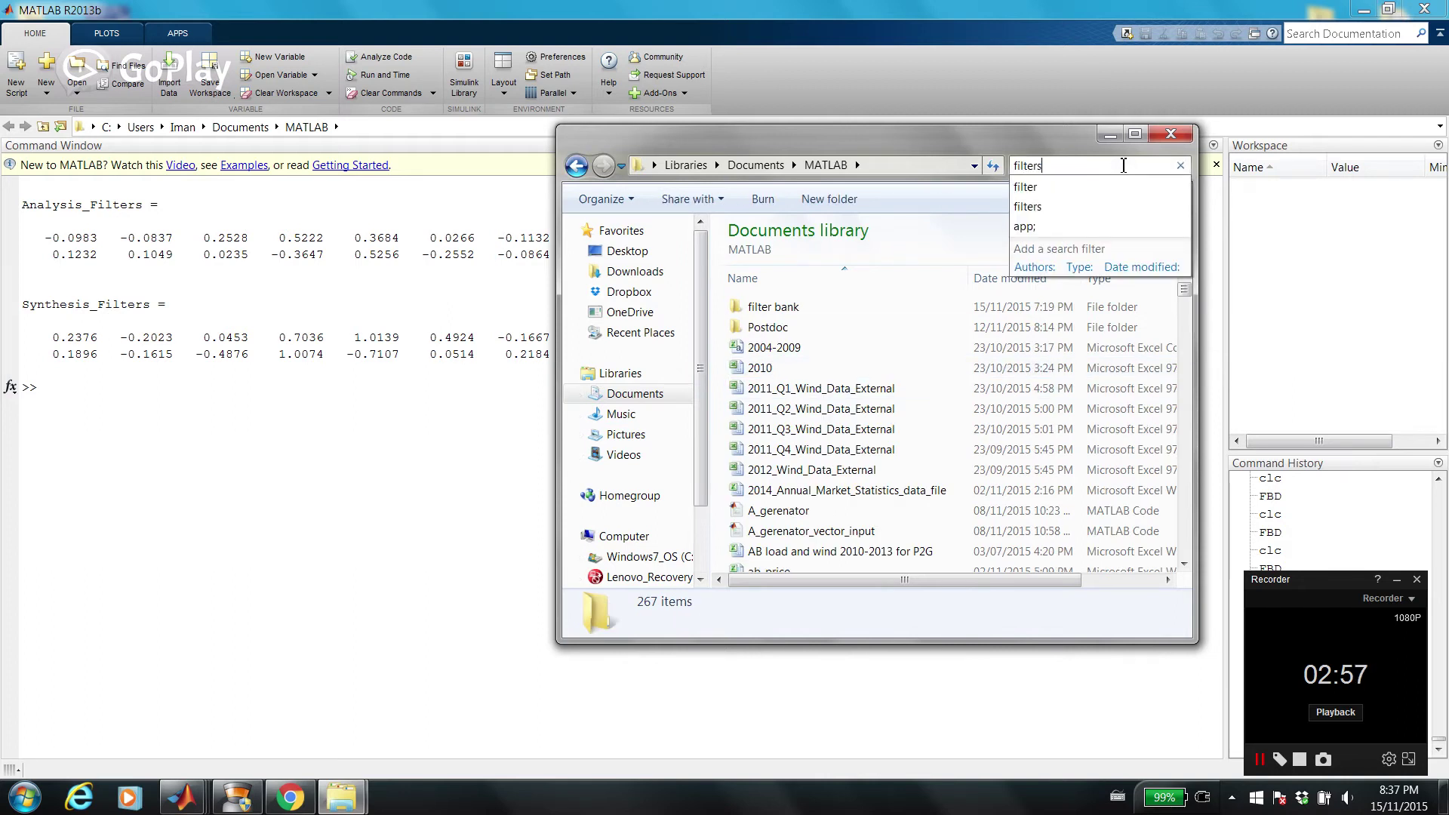
pyautogui.doubleClick(821, 332)
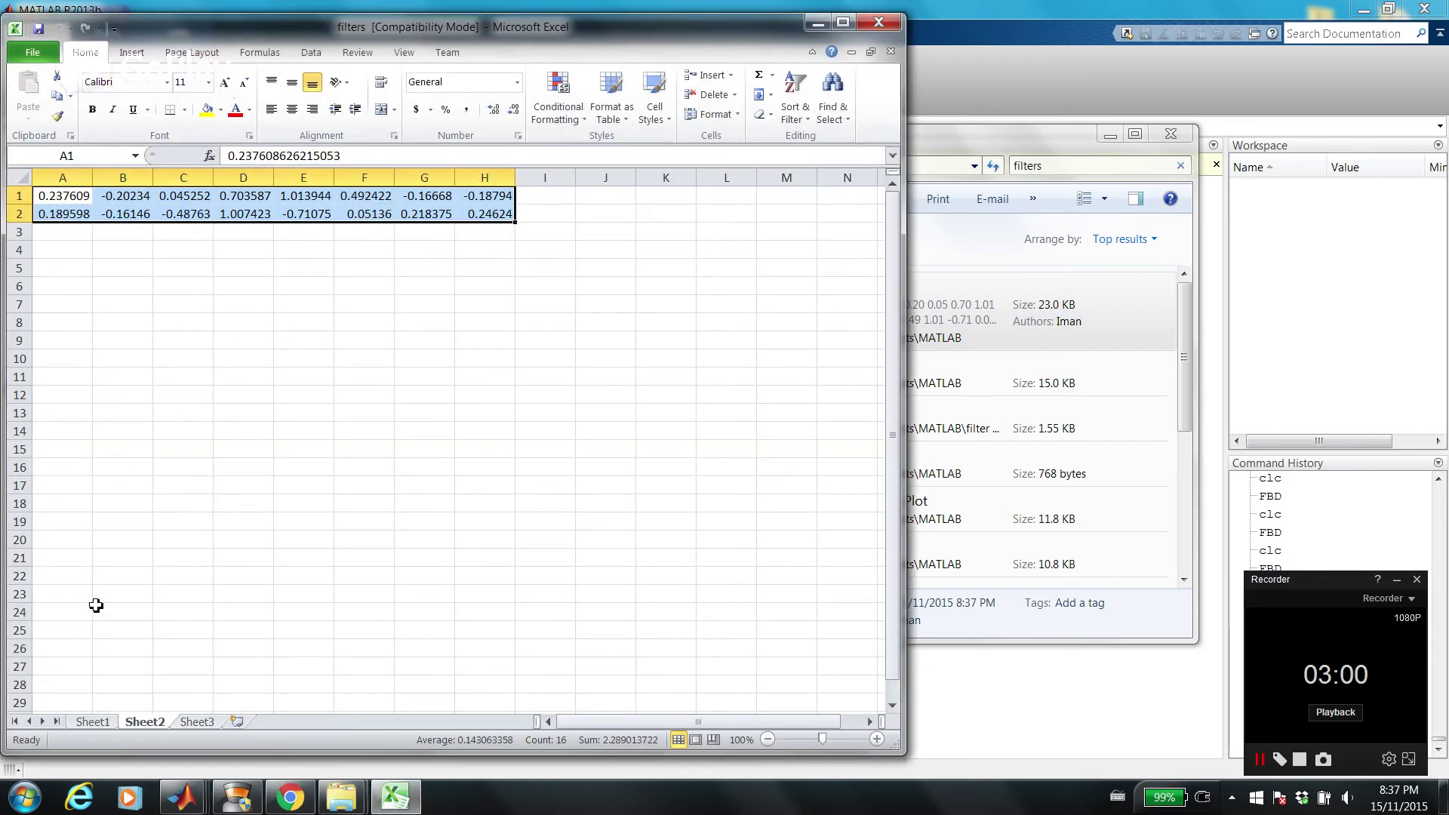
# Compare analysis and synthesis coefficients on Sheet1 and Sheet2, then close Excel, Explorer and minimize MATLAB.
pyautogui.click(93, 724)
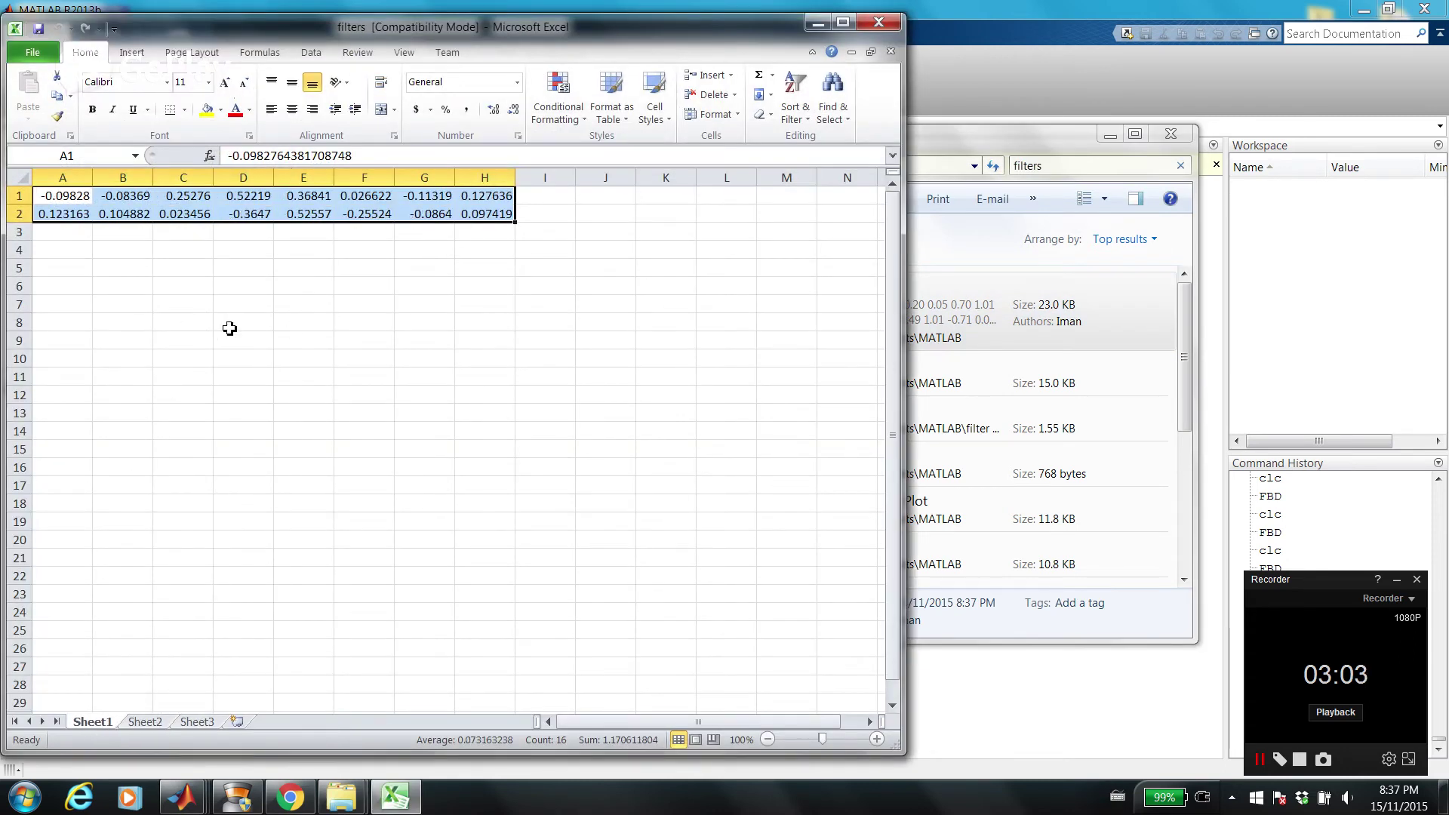
pyautogui.click(142, 724)
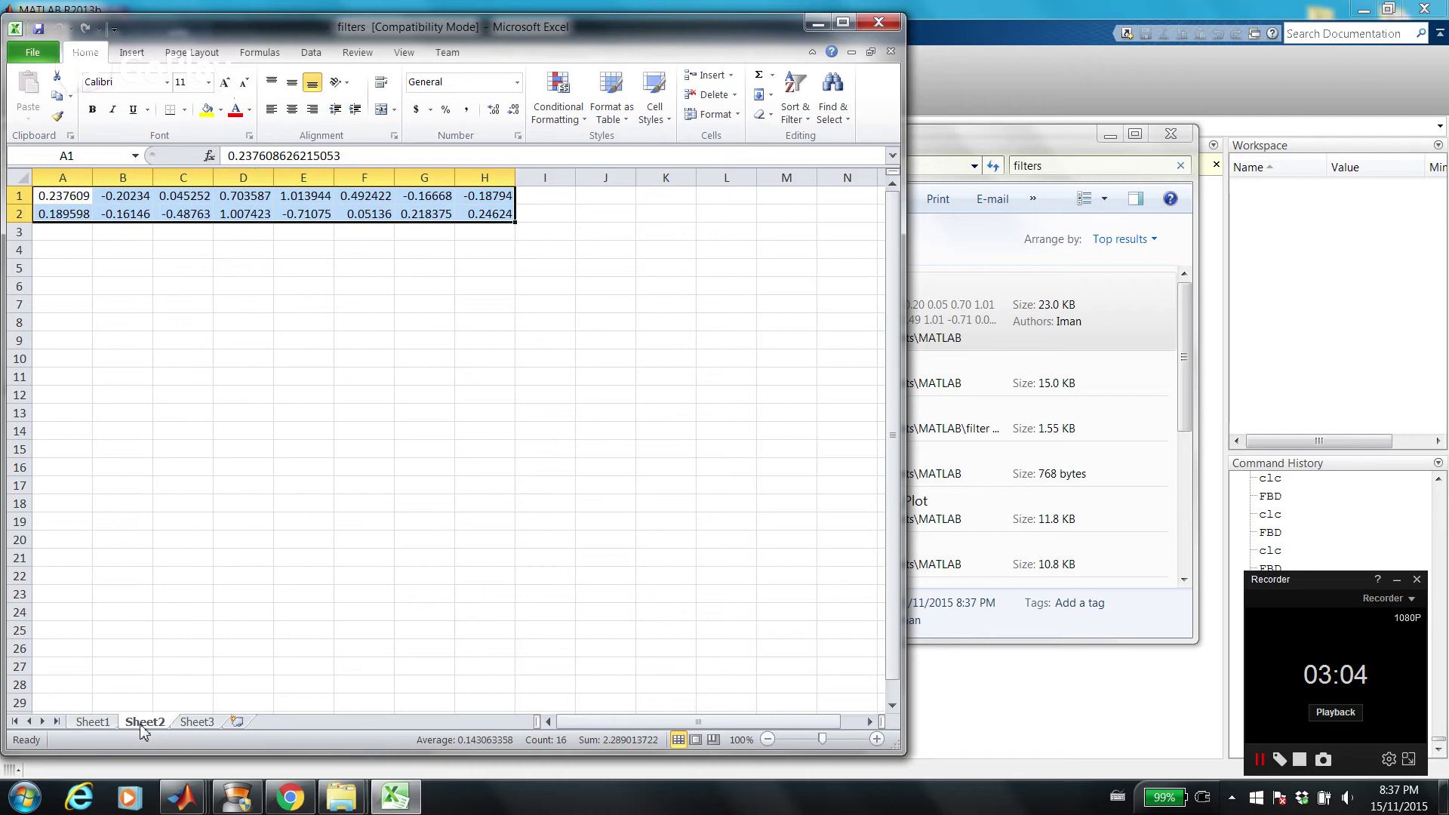
pyautogui.click(878, 22)
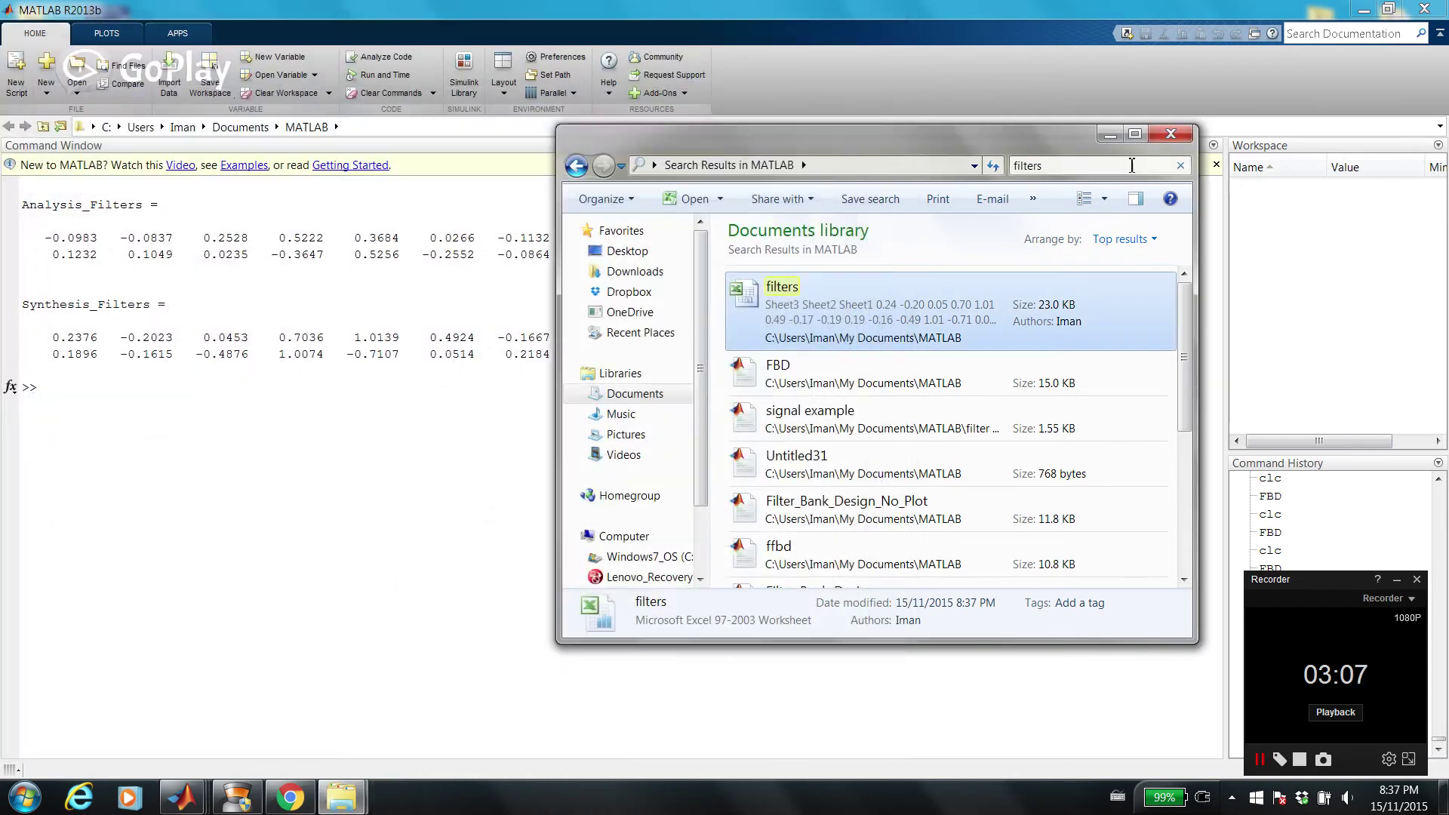
pyautogui.click(1169, 135)
pyautogui.click(1364, 10)
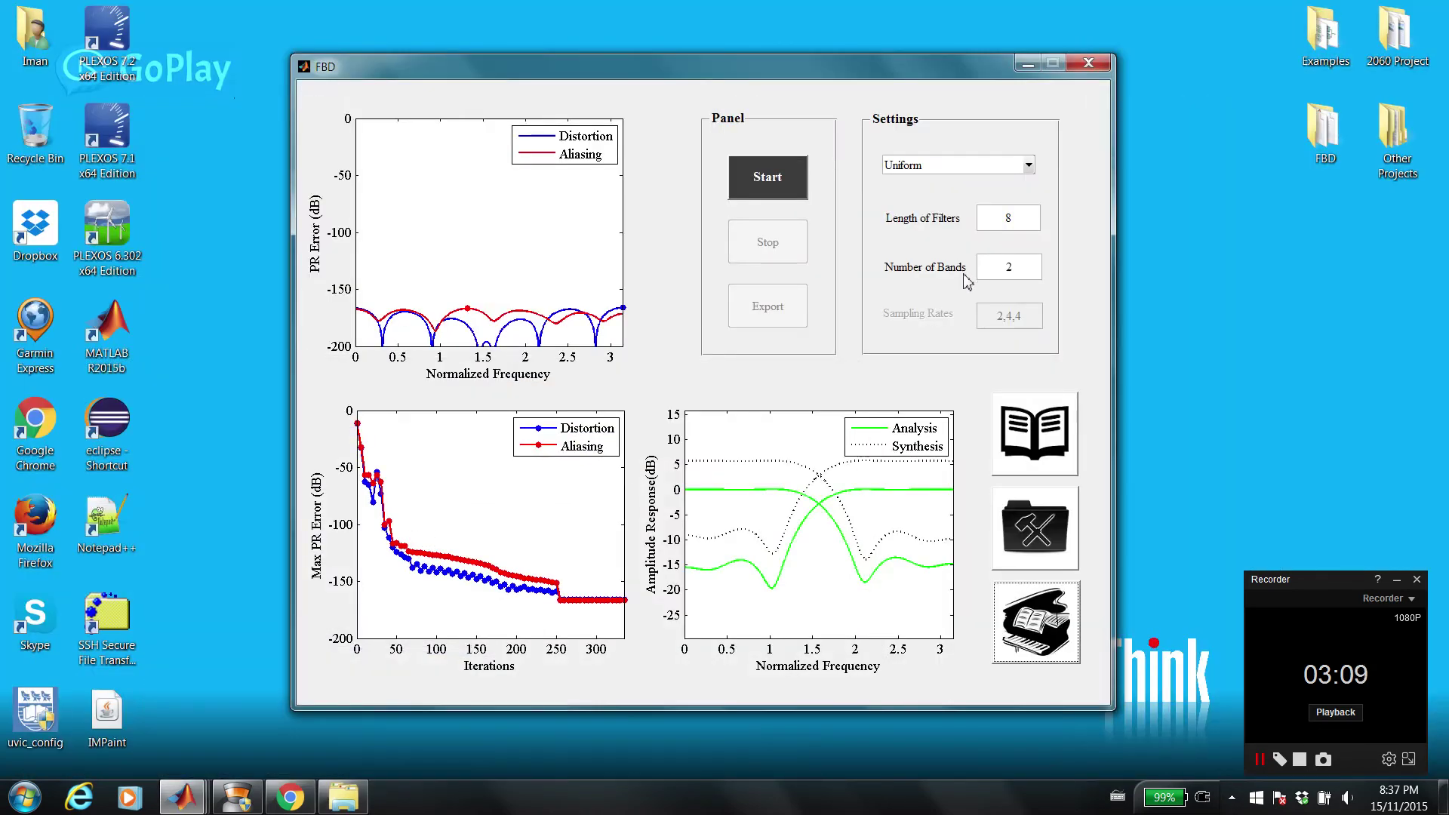
# Set Number of Bands to 3 and run the optimization 135 iterations to about −125 dB.
pyautogui.doubleClick(1023, 269)
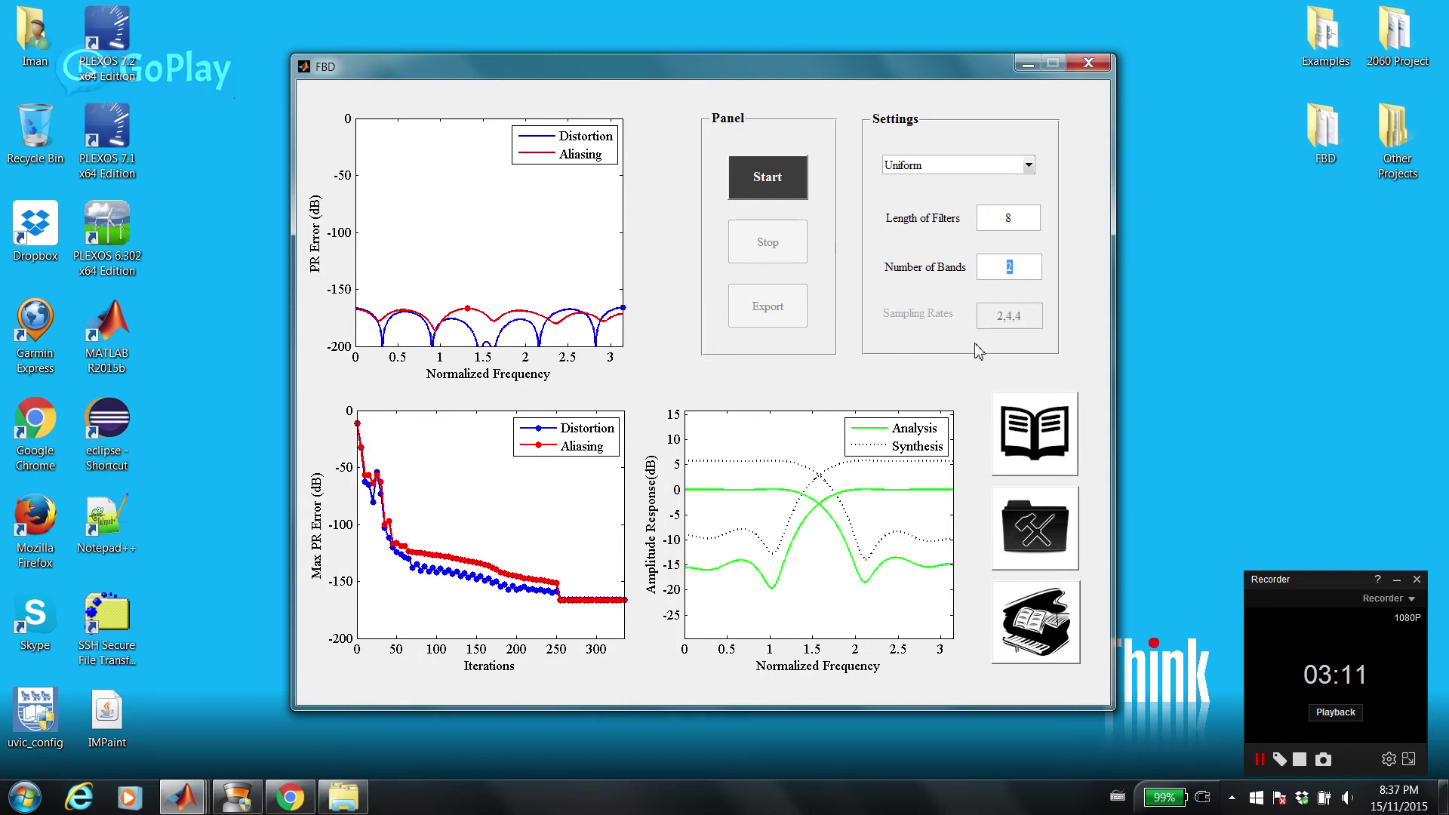
pyautogui.write('3')
pyautogui.click(784, 170)
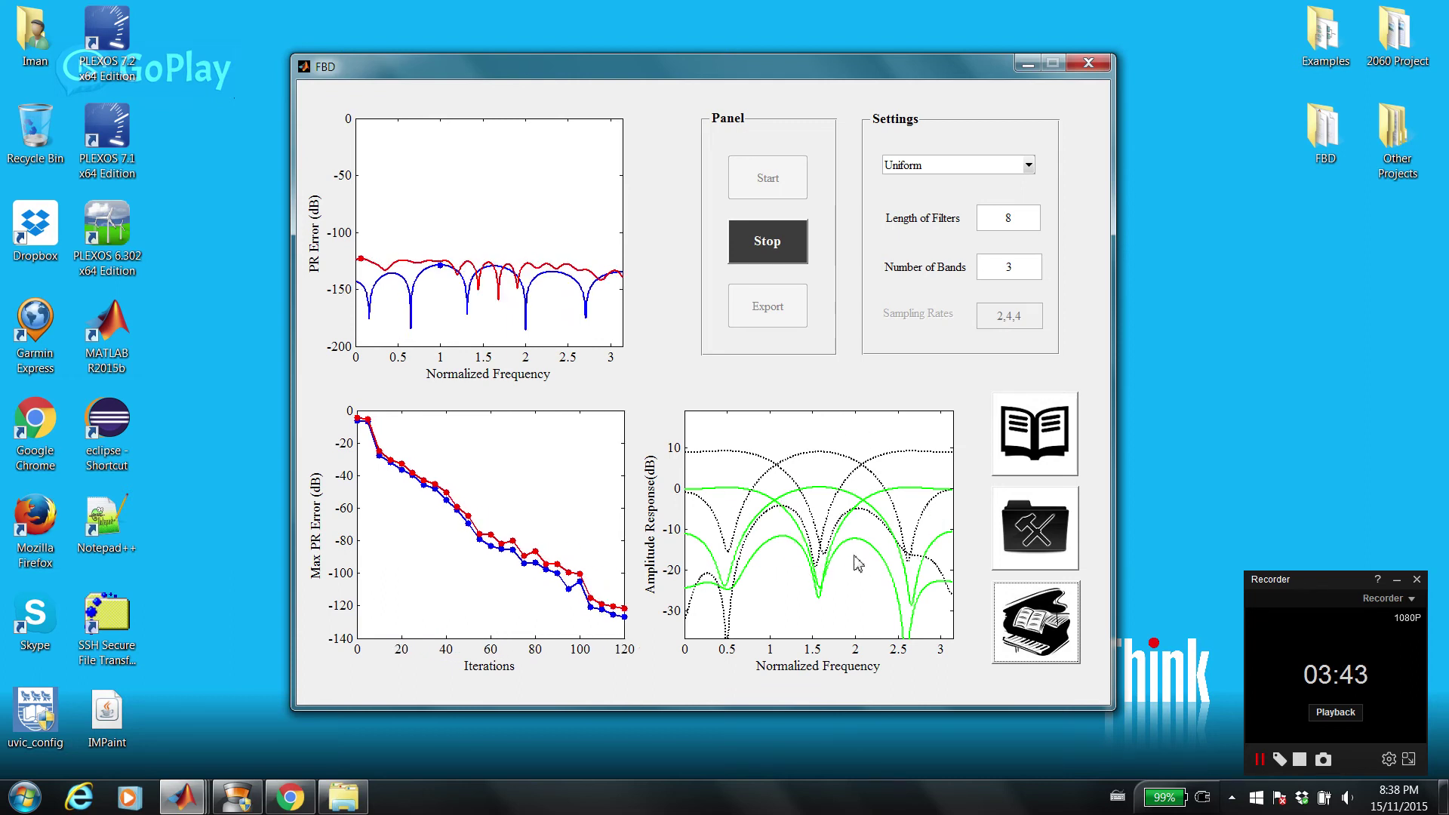
pyautogui.click(768, 241)
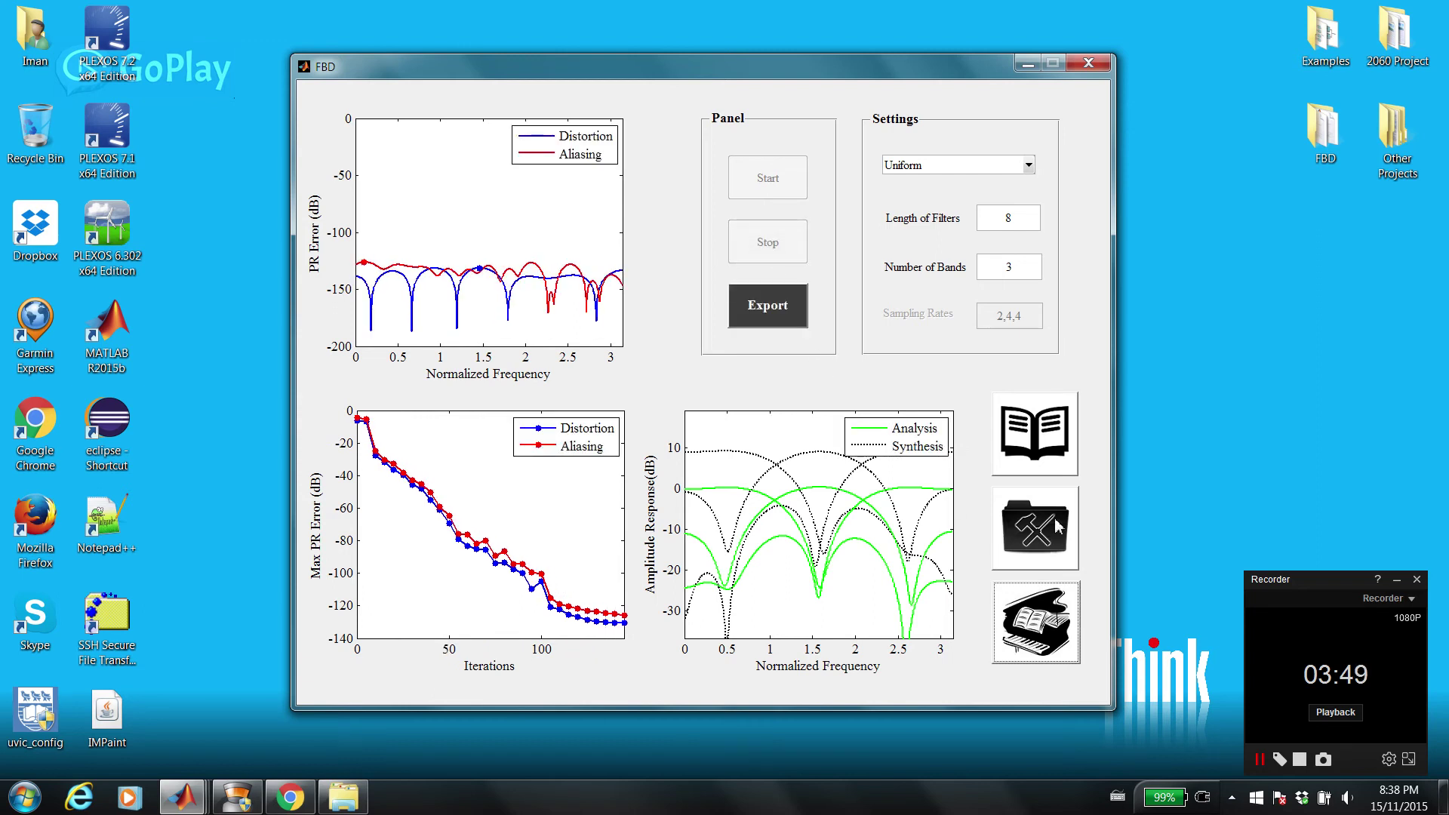
pyautogui.click(1021, 537)
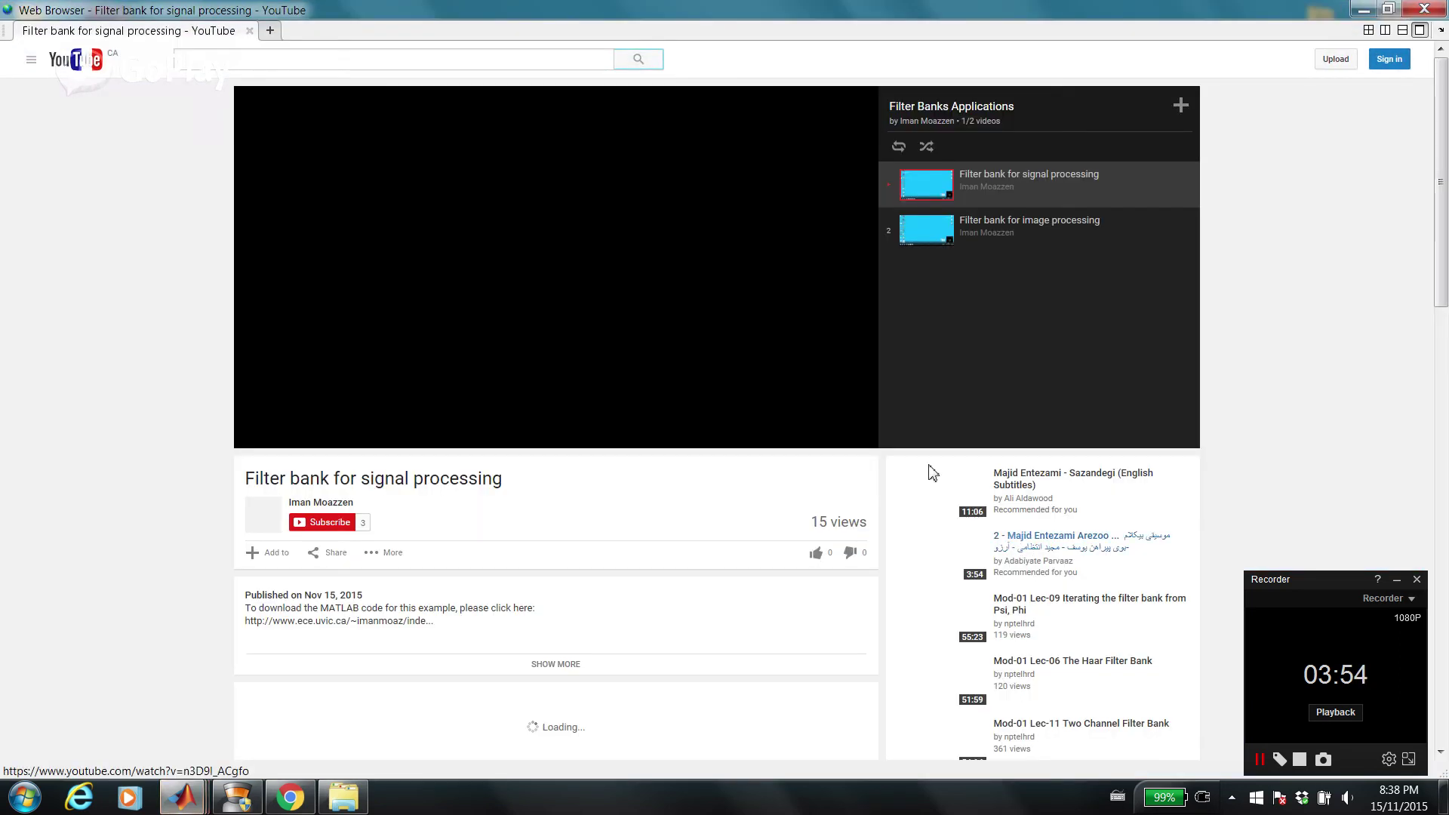
# Pause the Filter bank YouTube video and close the browser to return to FBD.
pyautogui.click(285, 434)
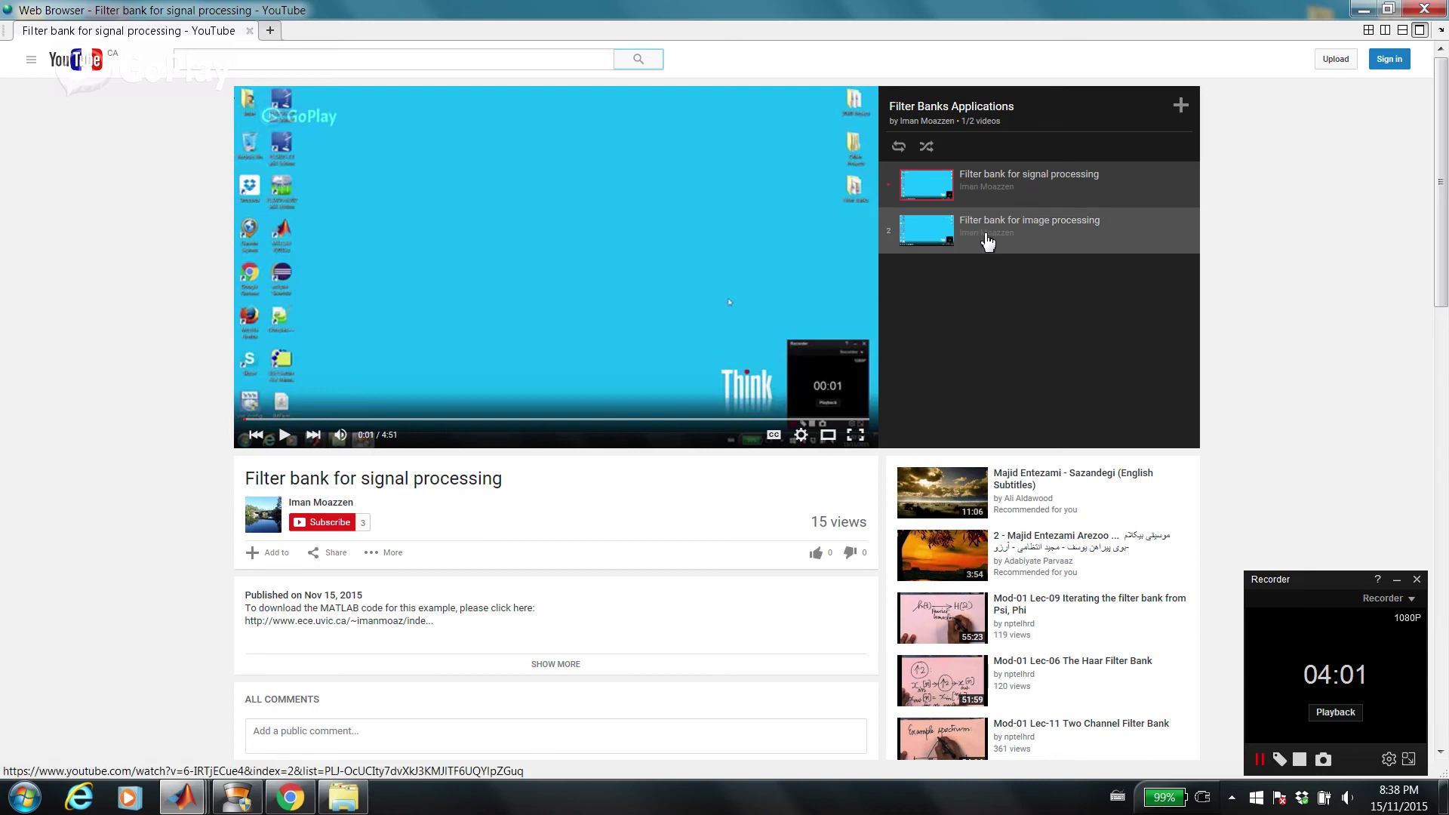
pyautogui.click(1424, 10)
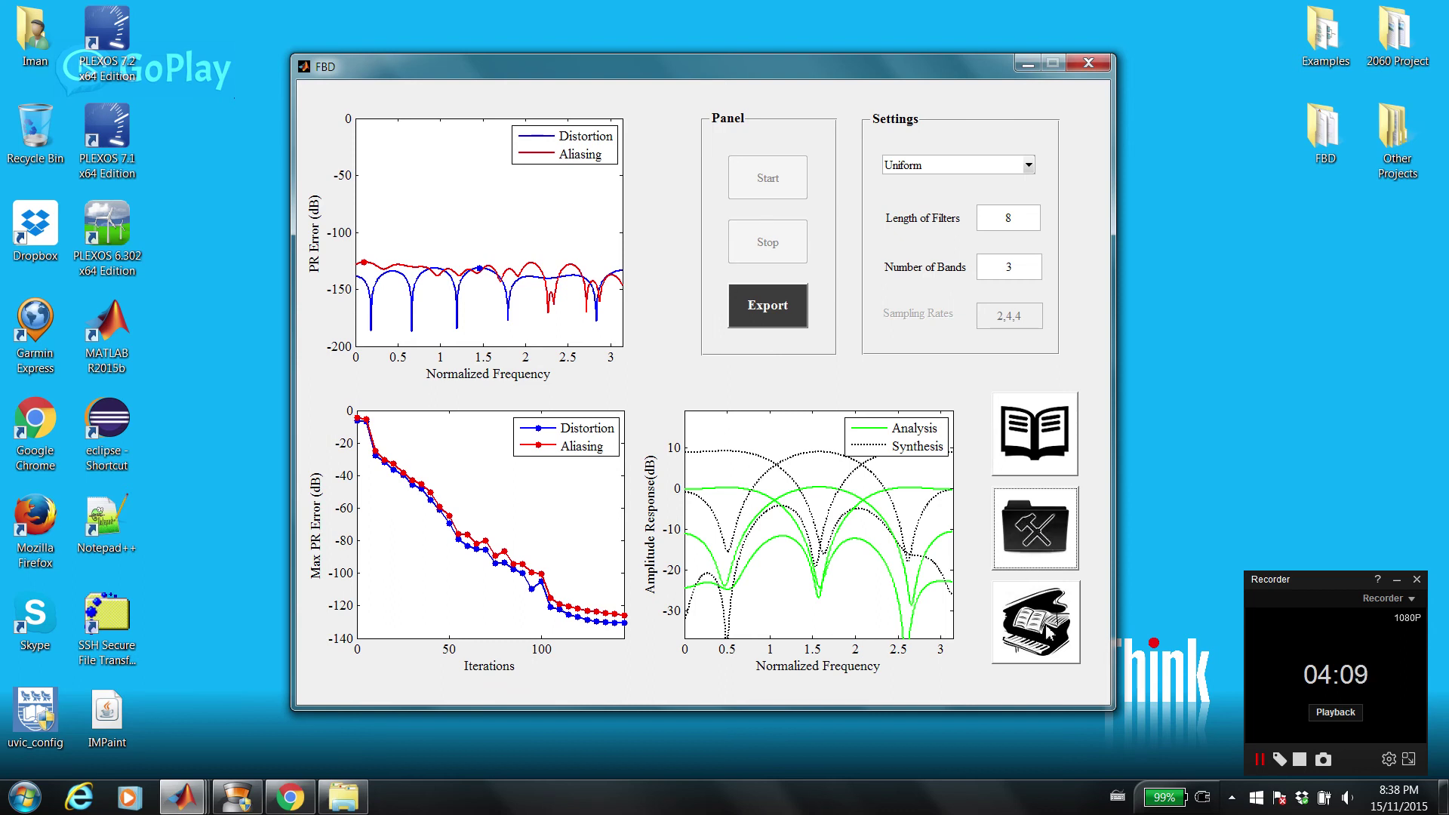
# Switch the design to Non-Uniform (rates 2,4,4), export the 3-band filters, and start optimisation.
pyautogui.click(949, 168)
pyautogui.click(952, 198)
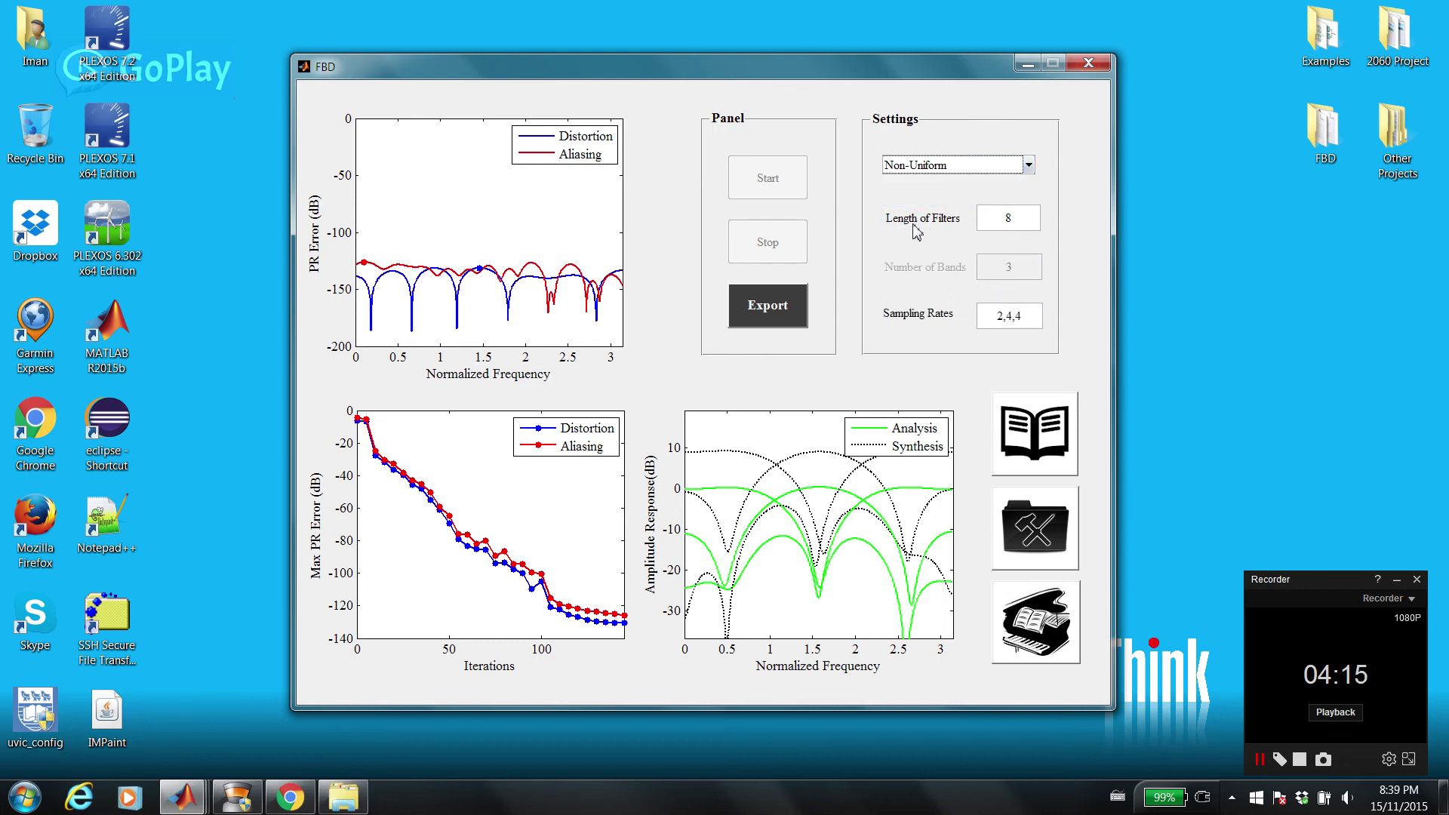
pyautogui.click(1028, 321)
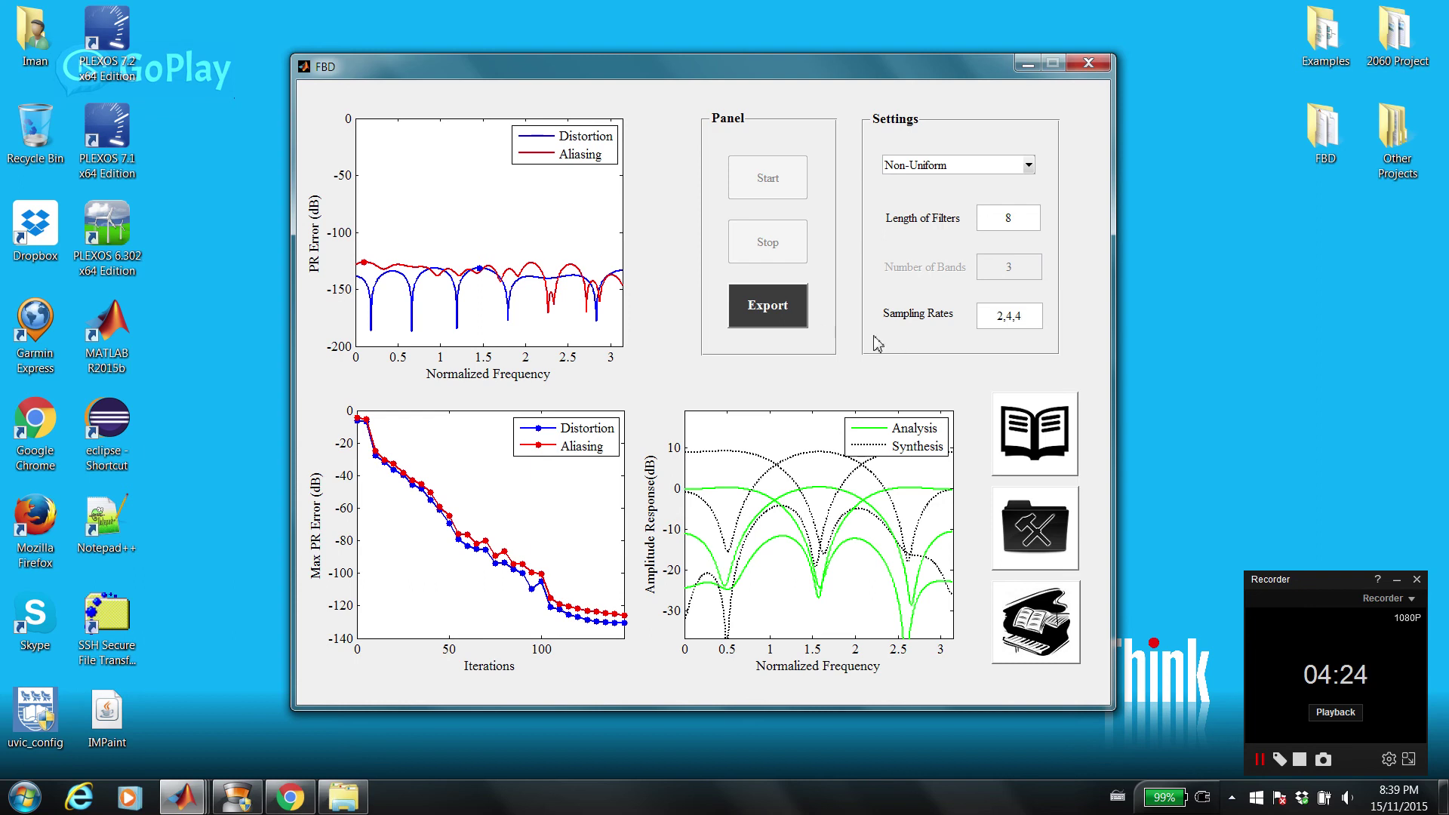
pyautogui.click(796, 315)
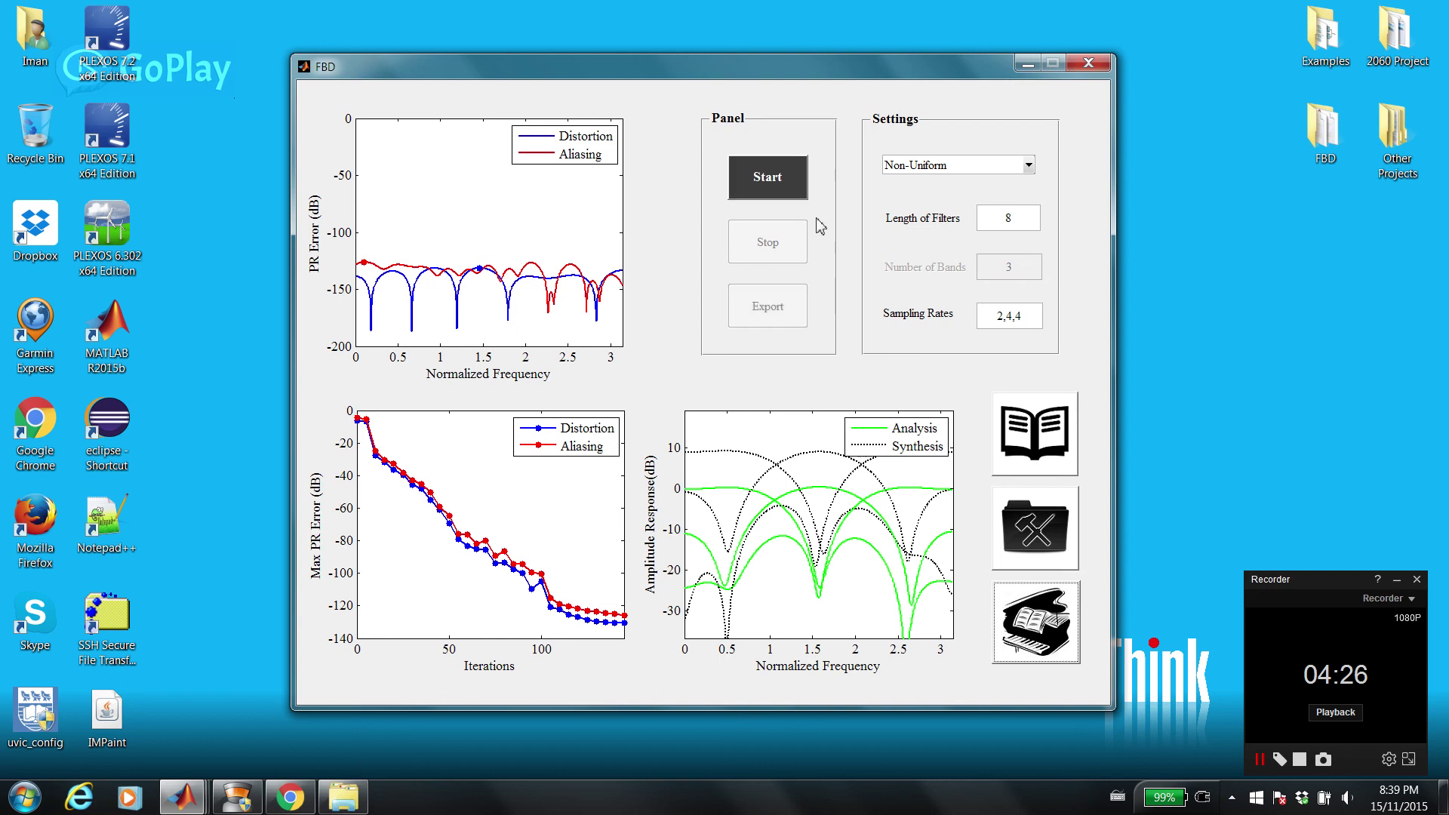
pyautogui.click(774, 175)
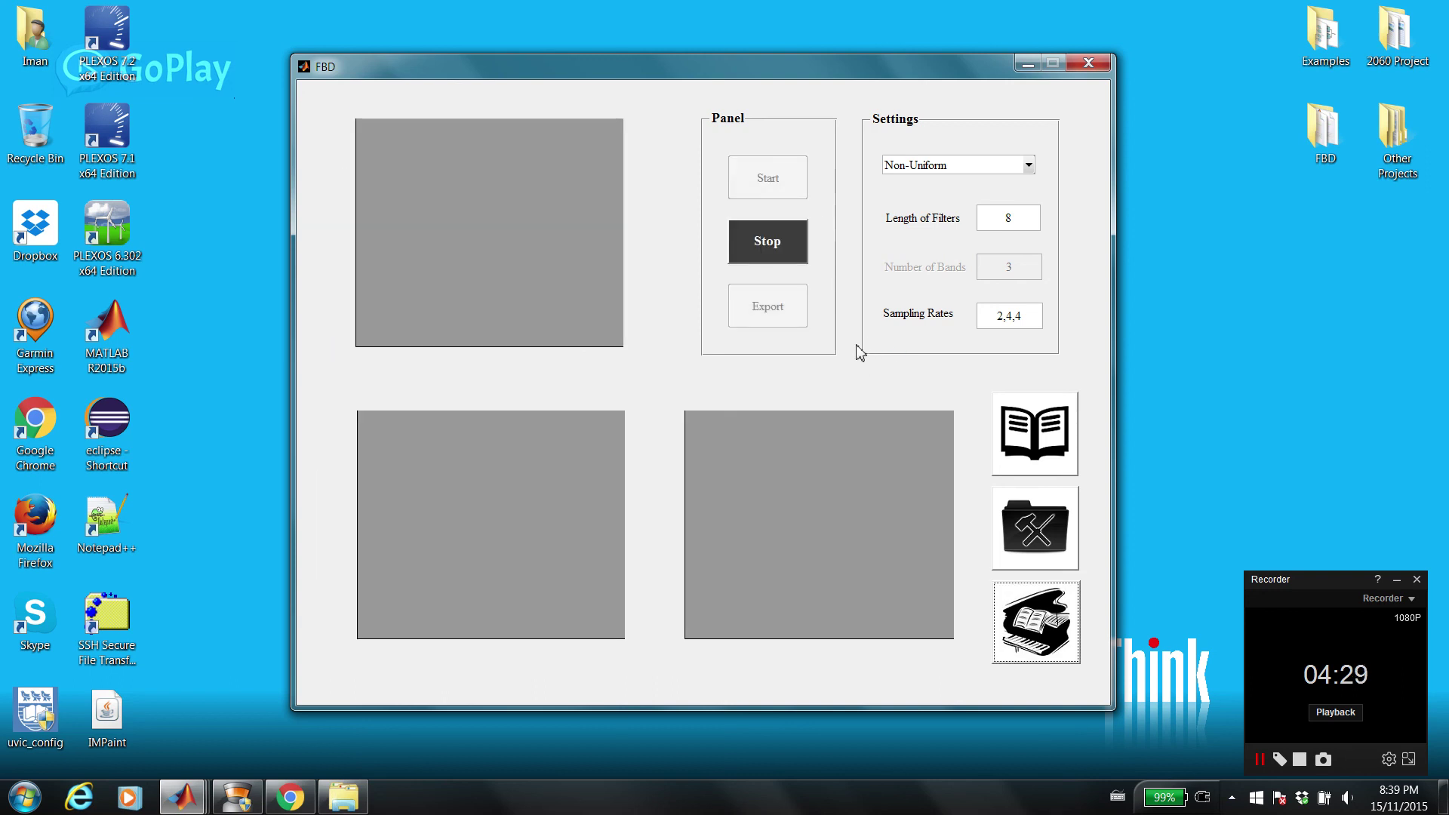